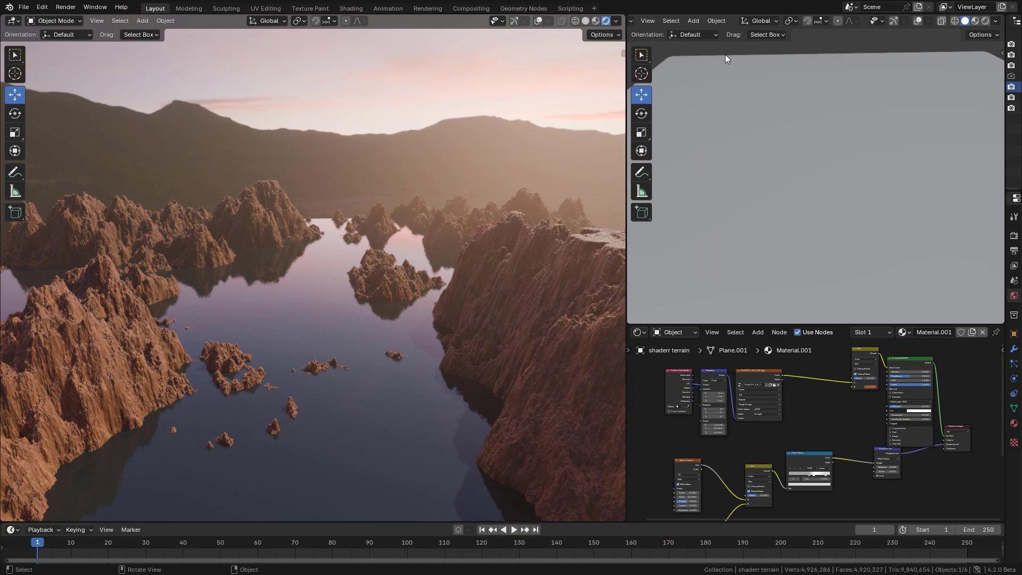
# Preview the finished terrain in rendered shading in both viewports and look around the rocky landscape.
pyautogui.click(985, 22)
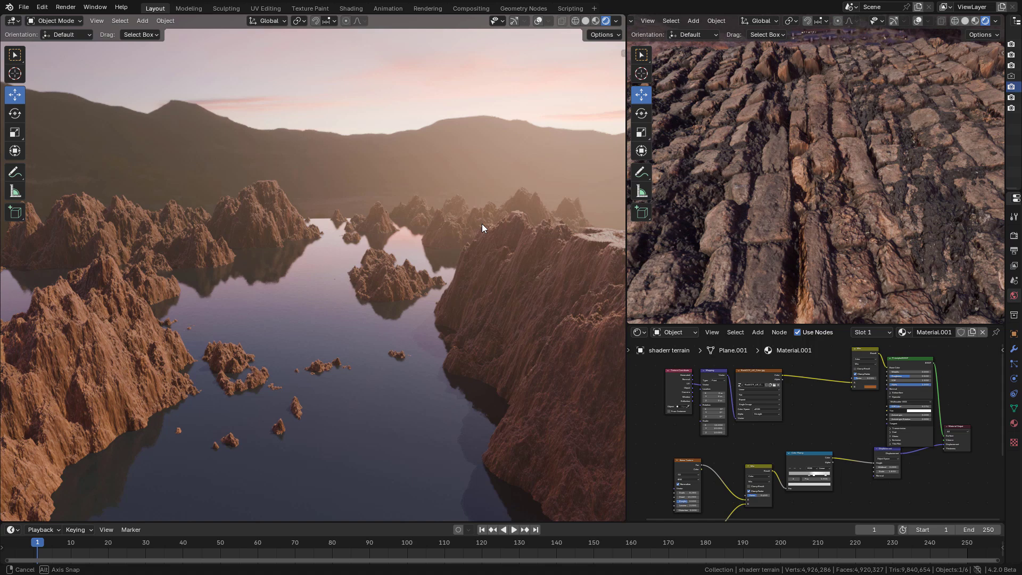
pyautogui.moveTo(484, 225); pyautogui.dragTo(446, 222, button='middle')
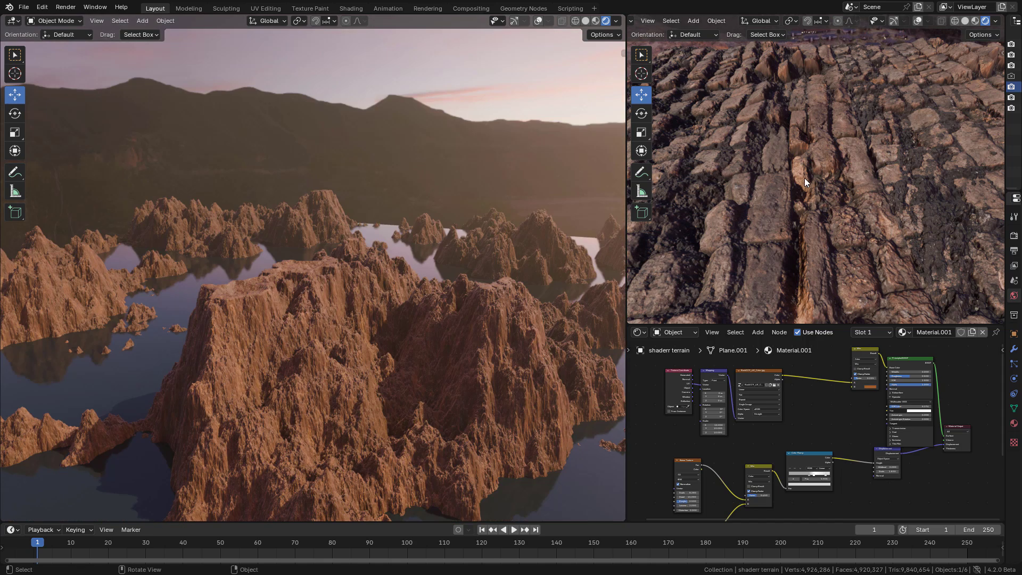
pyautogui.moveTo(803, 177)
pyautogui.mouseDown(button='middle')
pyautogui.moveTo(797, 187)
pyautogui.moveTo(835, 196)
pyautogui.moveTo(838, 183)
pyautogui.moveTo(805, 166)
pyautogui.mouseUp(button='middle')
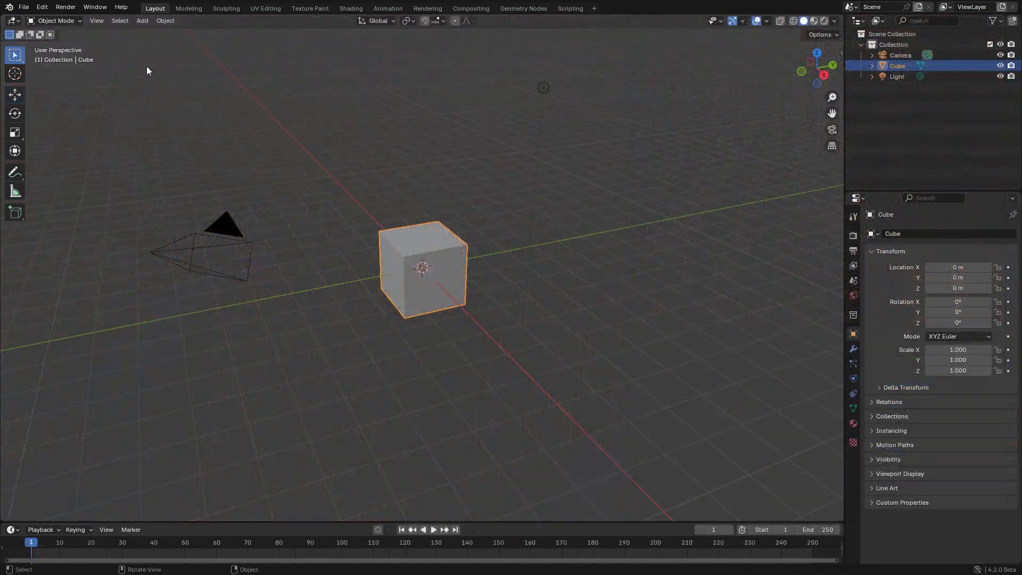
# Delete the default camera, cube and light from the scene.
pyautogui.moveTo(134, 56); pyautogui.dragTo(621, 393)
pyautogui.press('x')
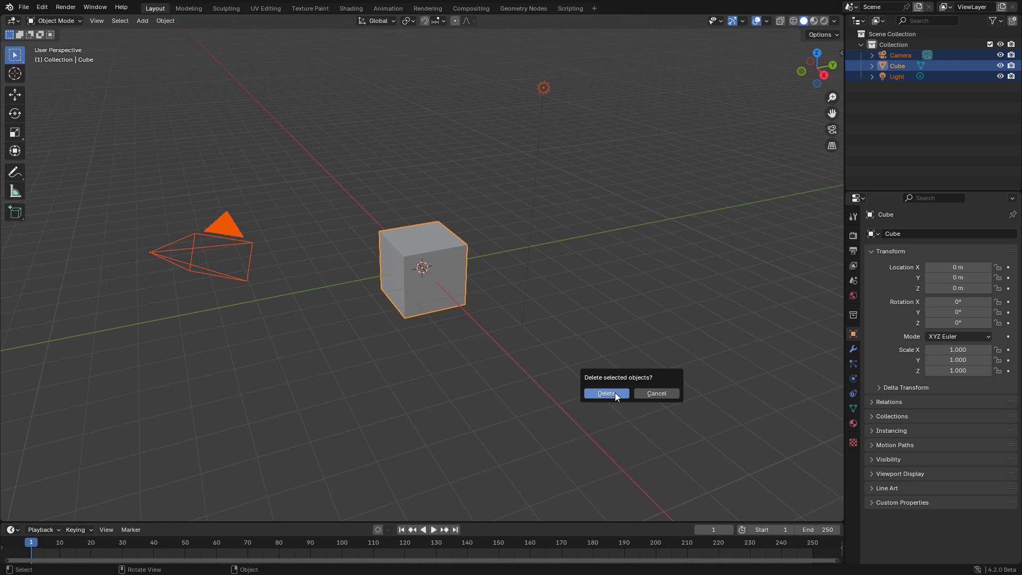
pyautogui.click(615, 394)
# Add a mesh plane at the origin and scale it up uniformly to about 10.46.
pyautogui.hotkey('shift', 'a')
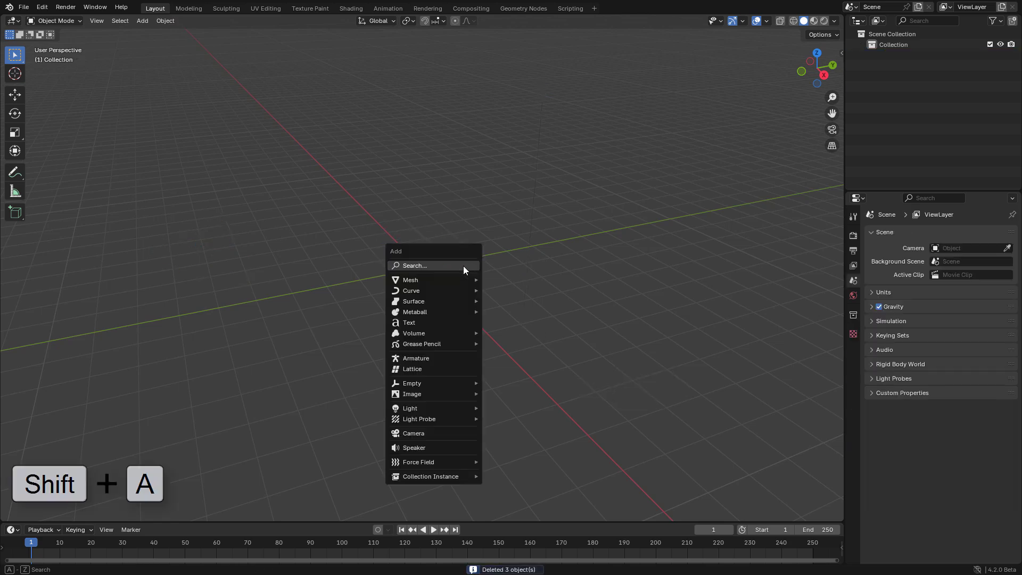
pyautogui.moveTo(443, 286)
pyautogui.moveTo(477, 281)
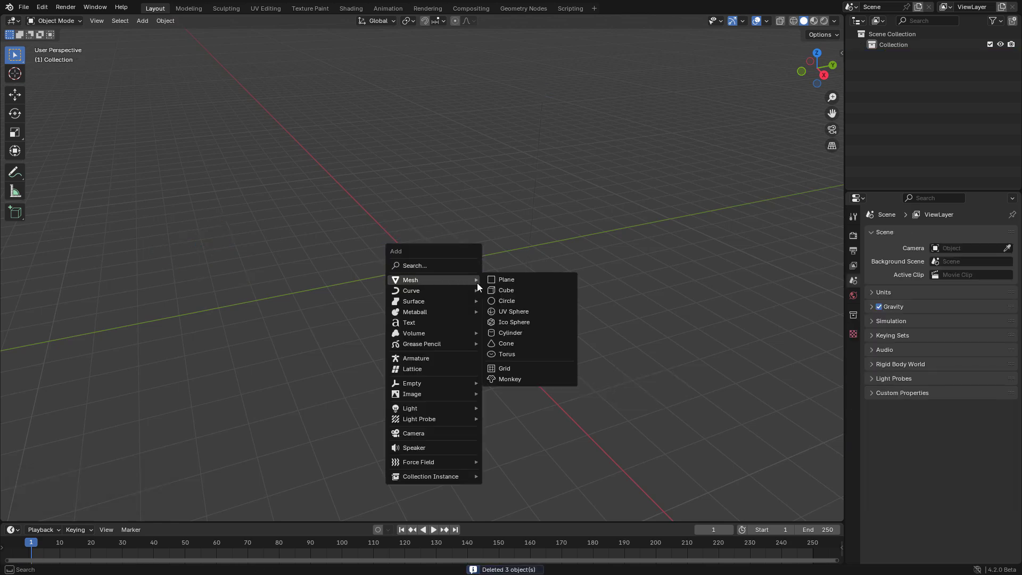
pyautogui.click(528, 281)
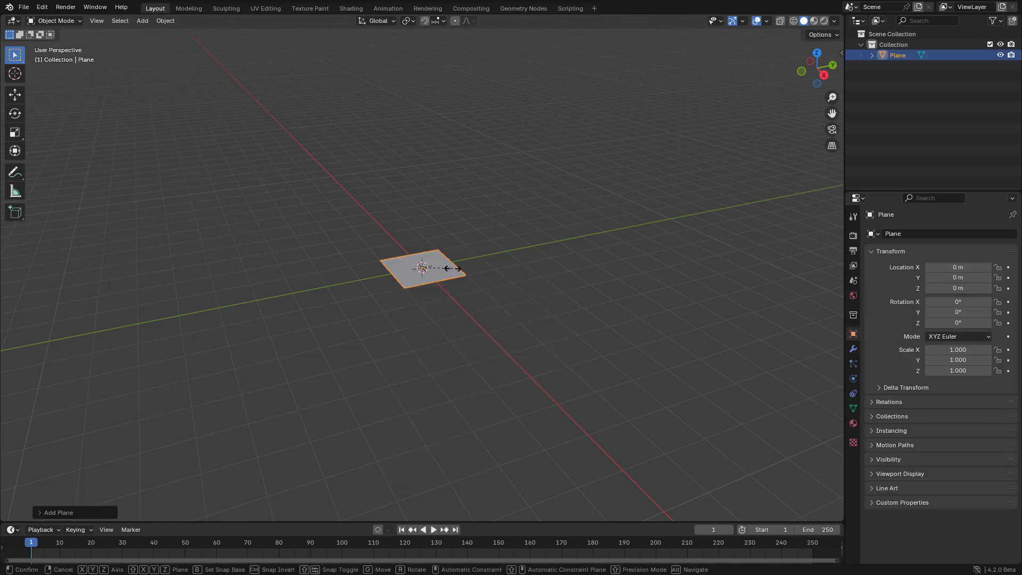
pyautogui.press('s')
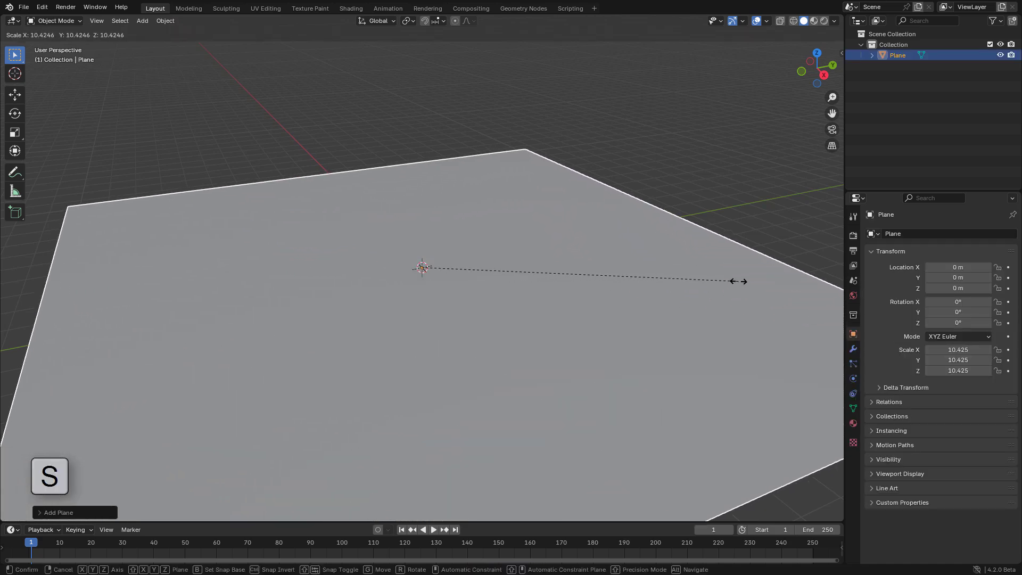
pyautogui.click(739, 284)
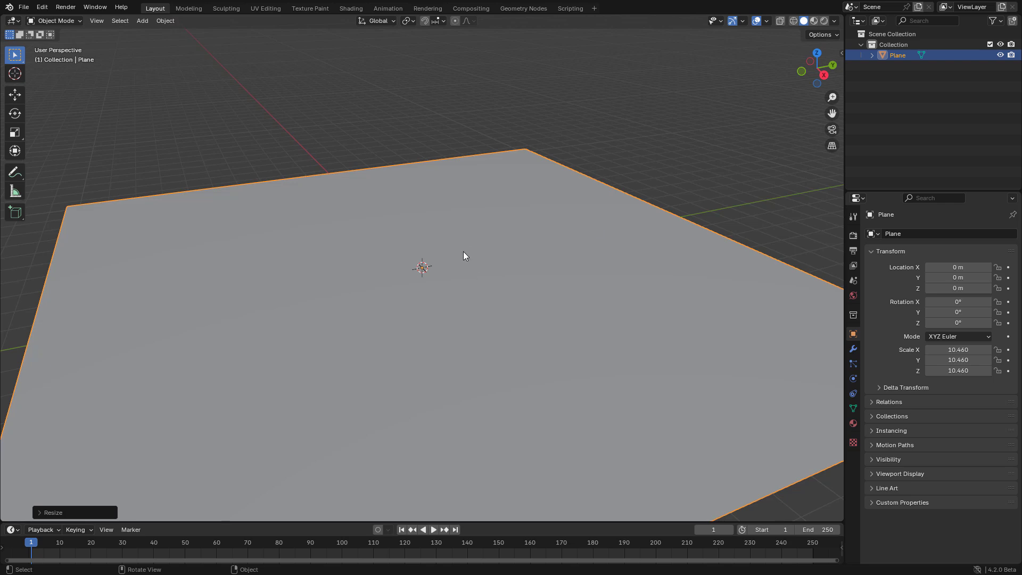
# Apply the enlarged plane's scale.
pyautogui.press('ctrl')
pyautogui.hotkey('ctrl', 'a')
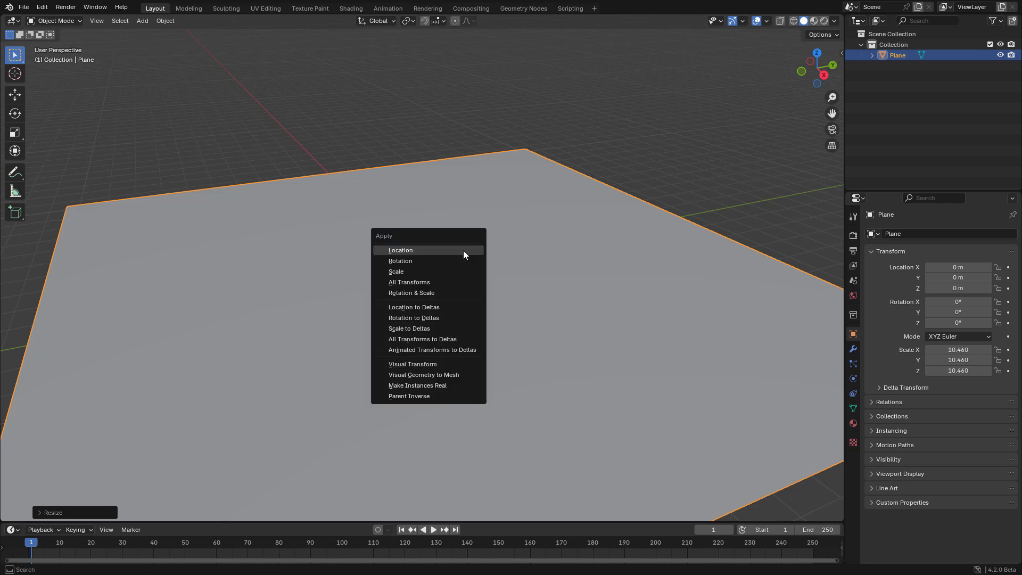
pyautogui.click(415, 271)
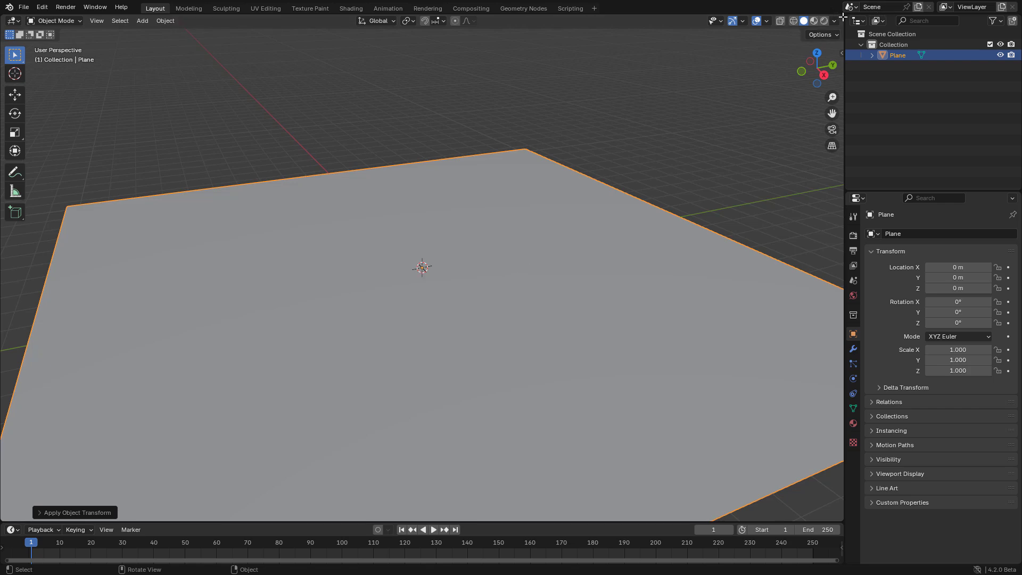
# Split the 3D viewport into two side-by-side areas and turn the new one into a Shader Editor with its sidebar hidden.
pyautogui.moveTo(843, 17); pyautogui.dragTo(458, 21)
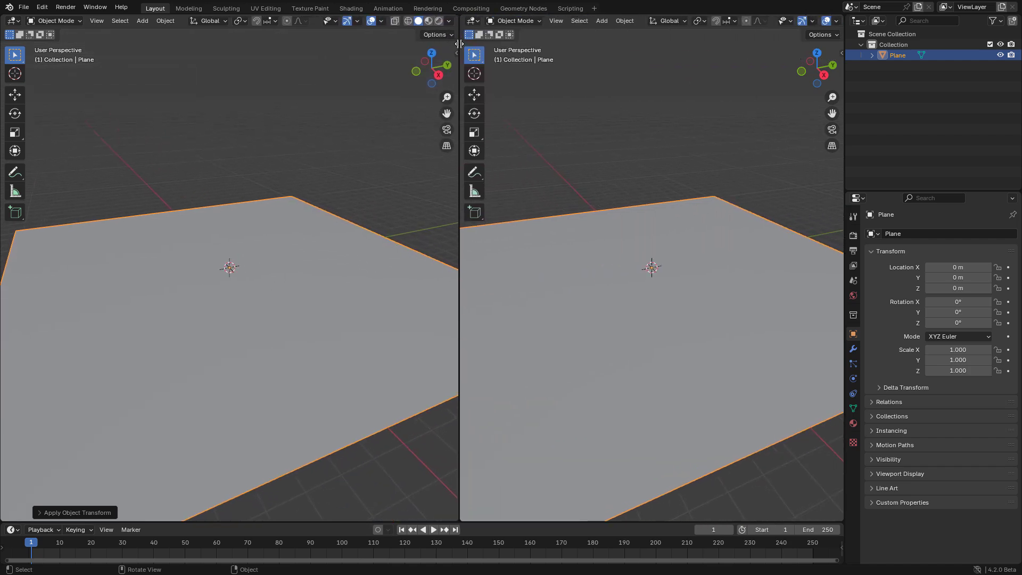
pyautogui.click(472, 21)
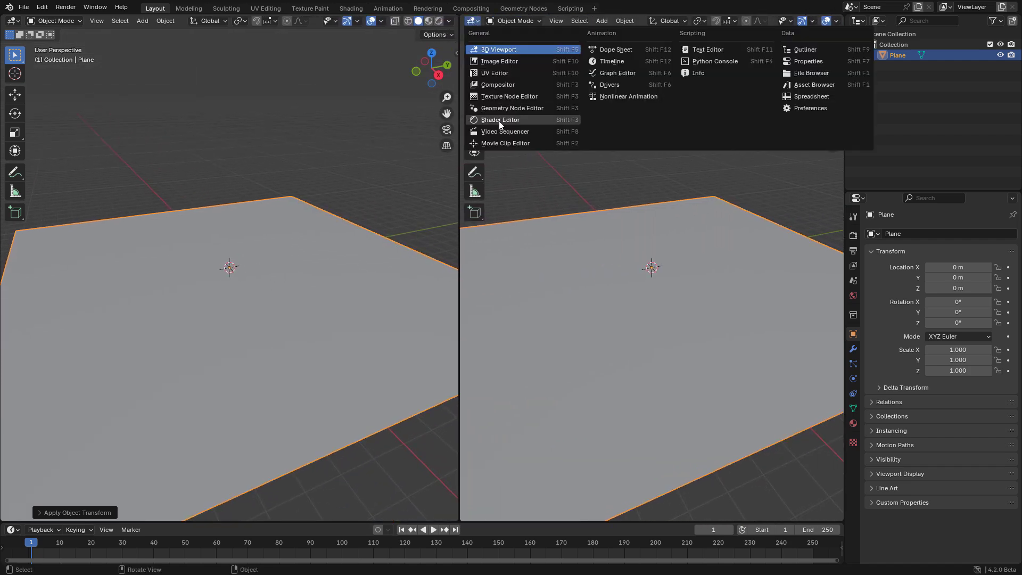
pyautogui.click(532, 120)
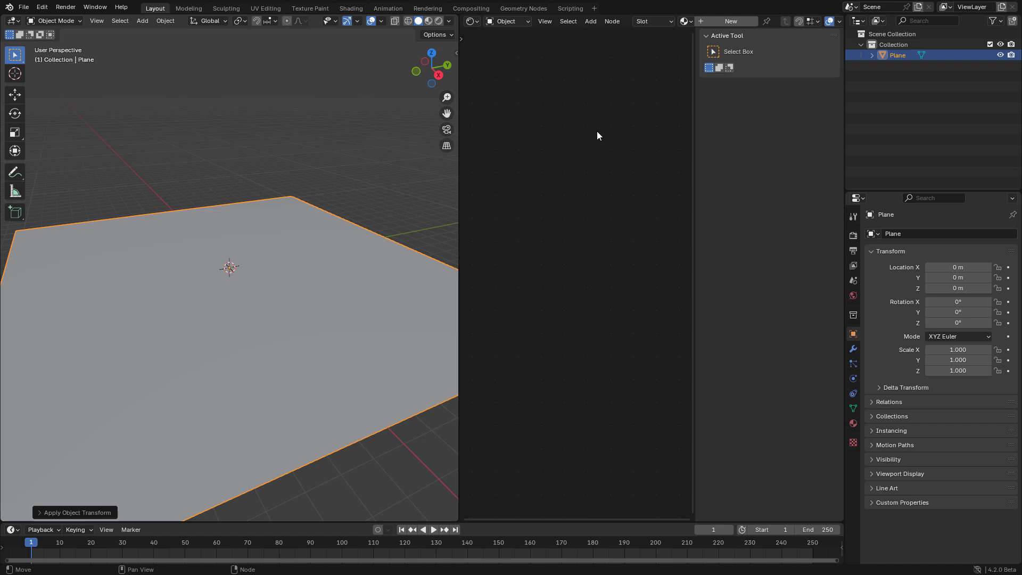
pyautogui.moveTo(695, 121); pyautogui.dragTo(914, 141)
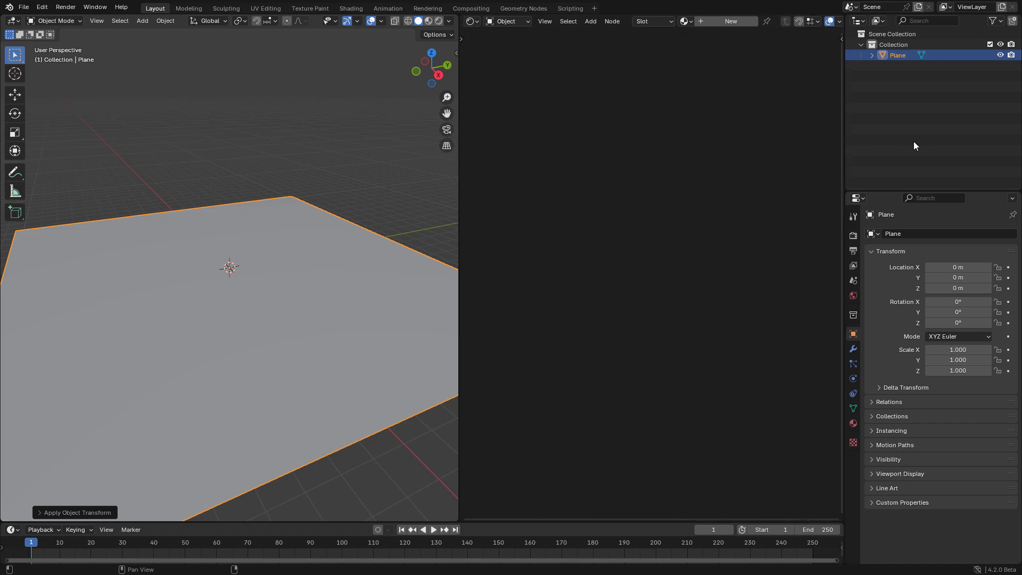
# Create a new material for the plane and move the Principled BSDF node farther away from the Material Output.
pyautogui.click(726, 22)
pyautogui.scroll(2, 653, 244)
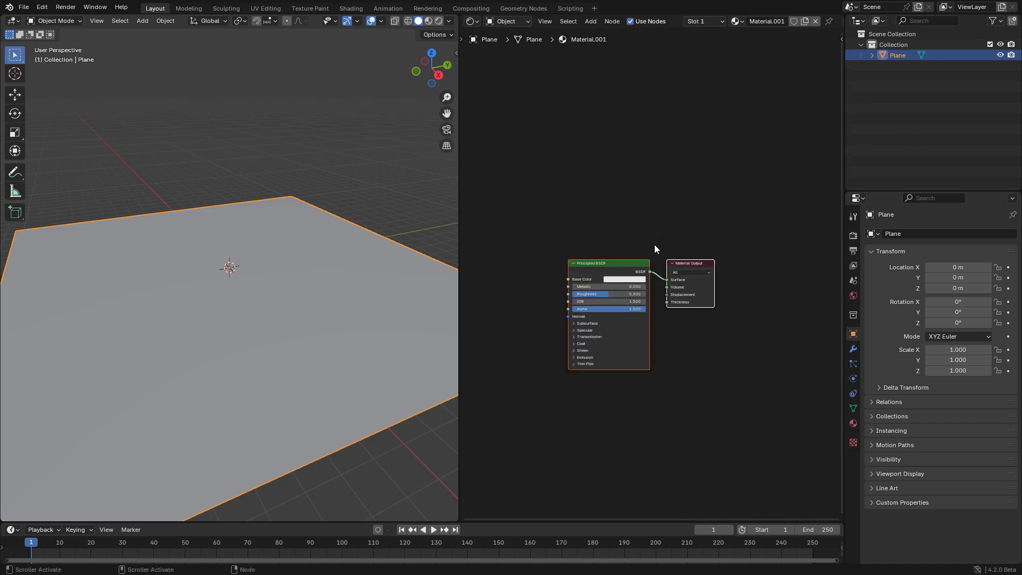
pyautogui.moveTo(602, 263); pyautogui.dragTo(507, 242)
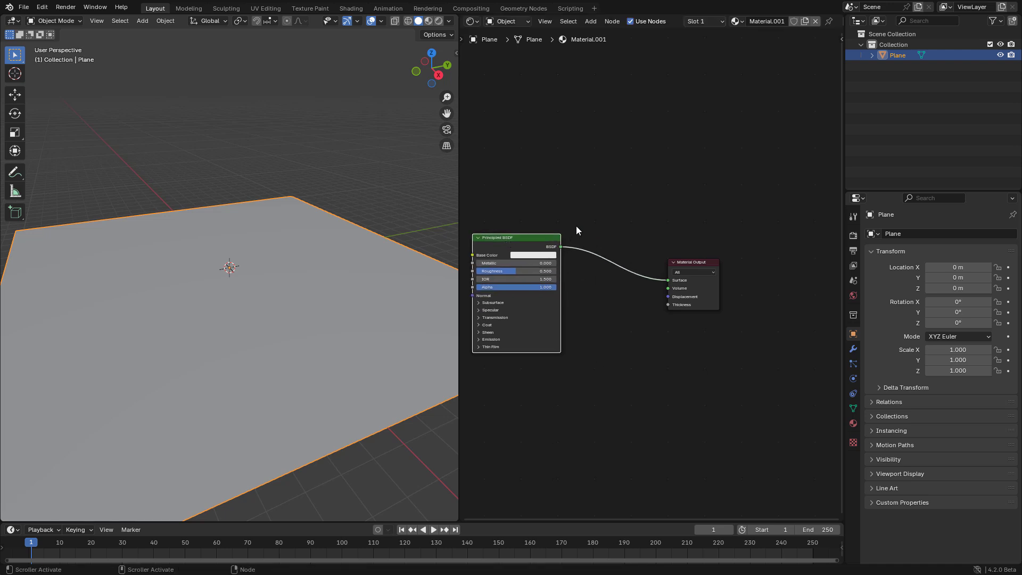
# Show the viewport in Material Preview shading and set the Principled BSDF base color to a sandy brown.
pyautogui.click(429, 21)
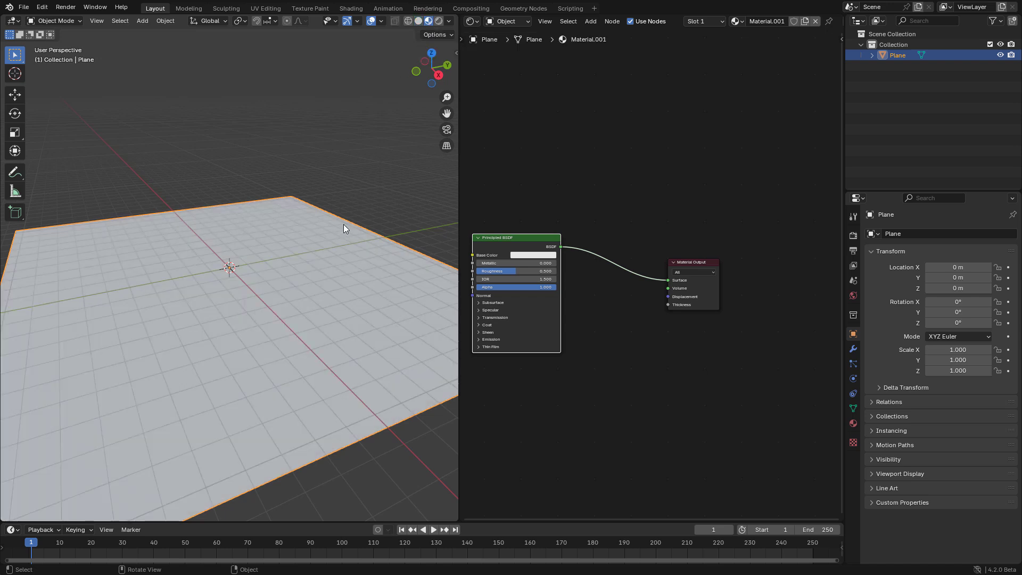
pyautogui.click(529, 254)
pyautogui.moveTo(545, 172); pyautogui.dragTo(539, 181)
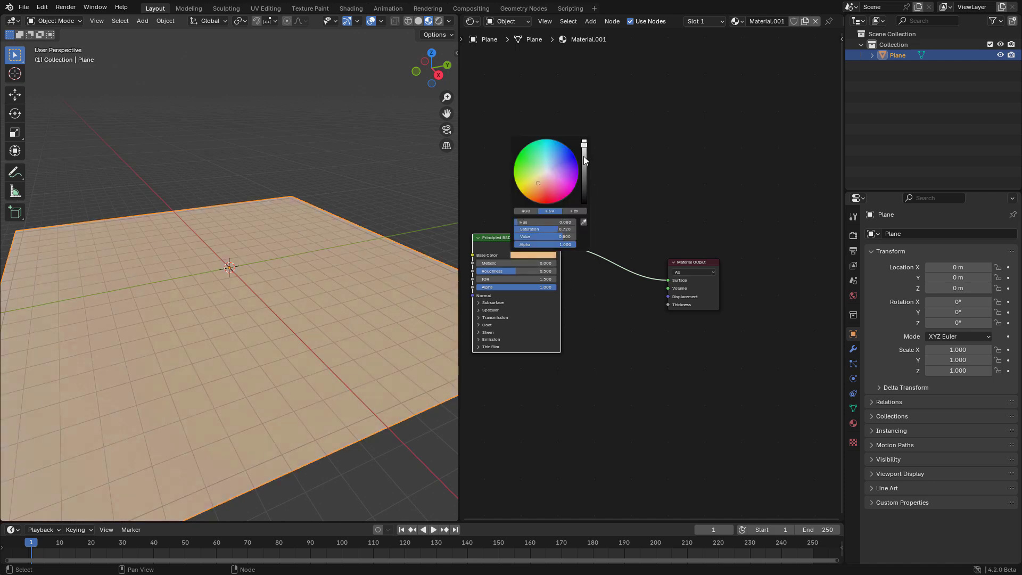
pyautogui.moveTo(584, 156); pyautogui.dragTo(584, 161)
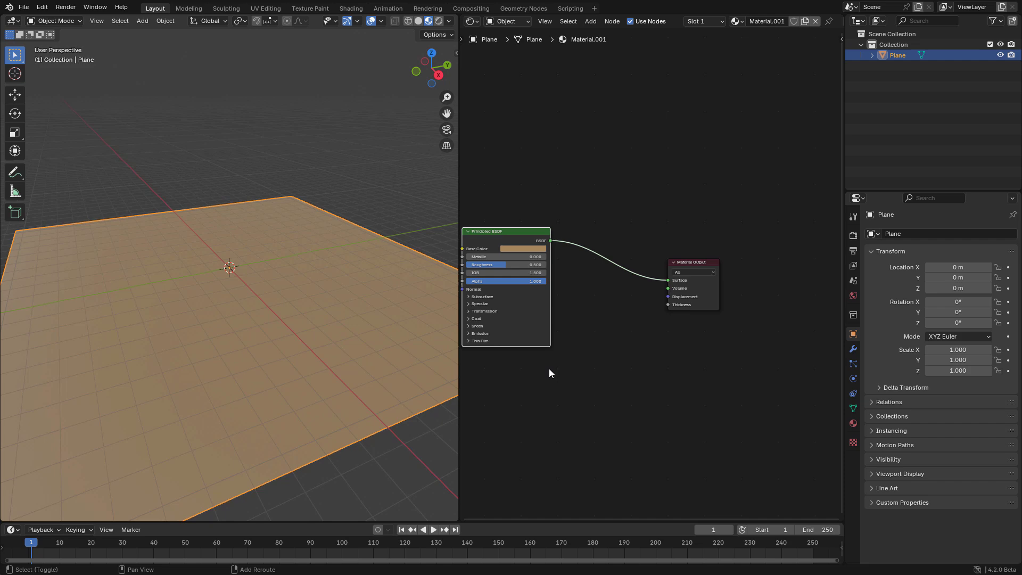
# Add a Noise Texture node and place it below the Principled BSDF.
pyautogui.hotkey('shift', 'a')
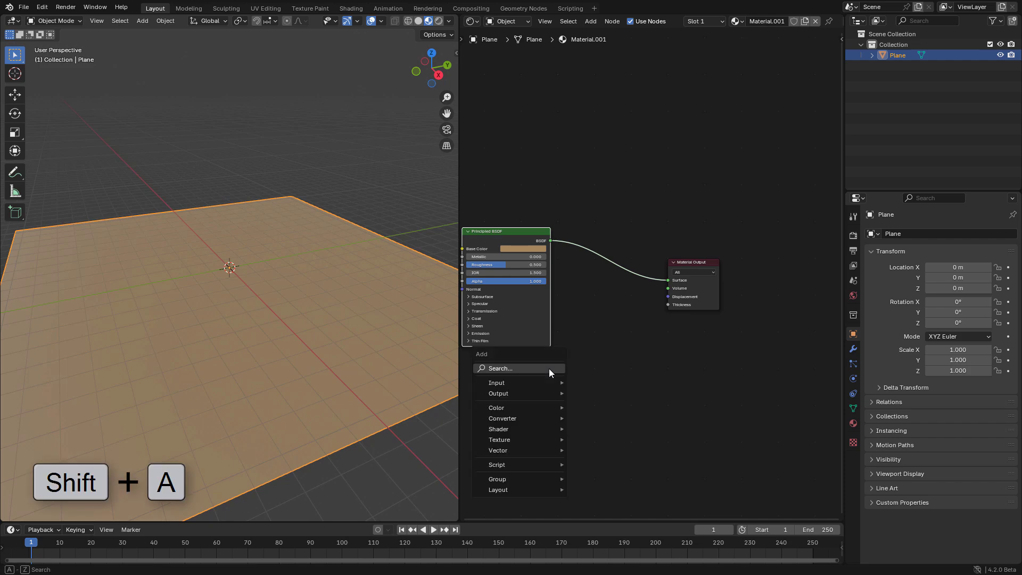
pyautogui.click(510, 368)
pyautogui.write('noise')
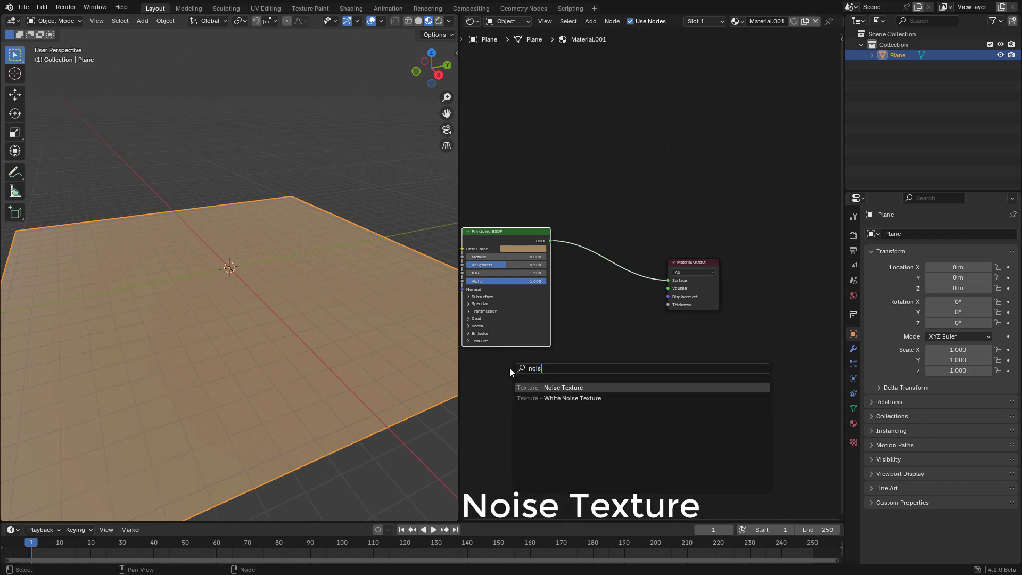
pyautogui.click(548, 387)
pyautogui.click(512, 368)
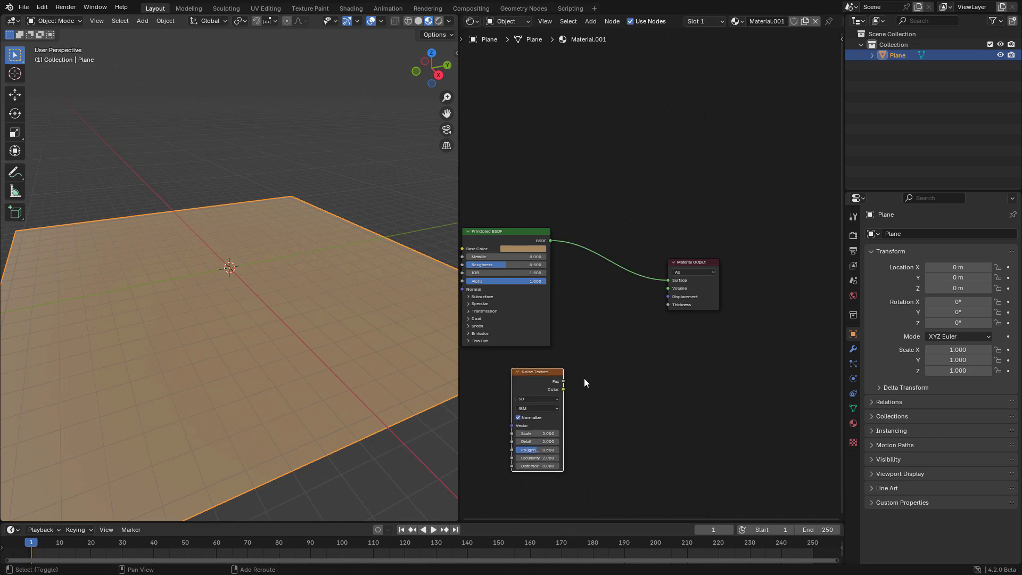
# Add a Displacement node, linking the noise Fac to its Height and its output to the Material Output's Displacement.
pyautogui.hotkey('shift', 'a')
pyautogui.click(583, 378)
pyautogui.write('di')
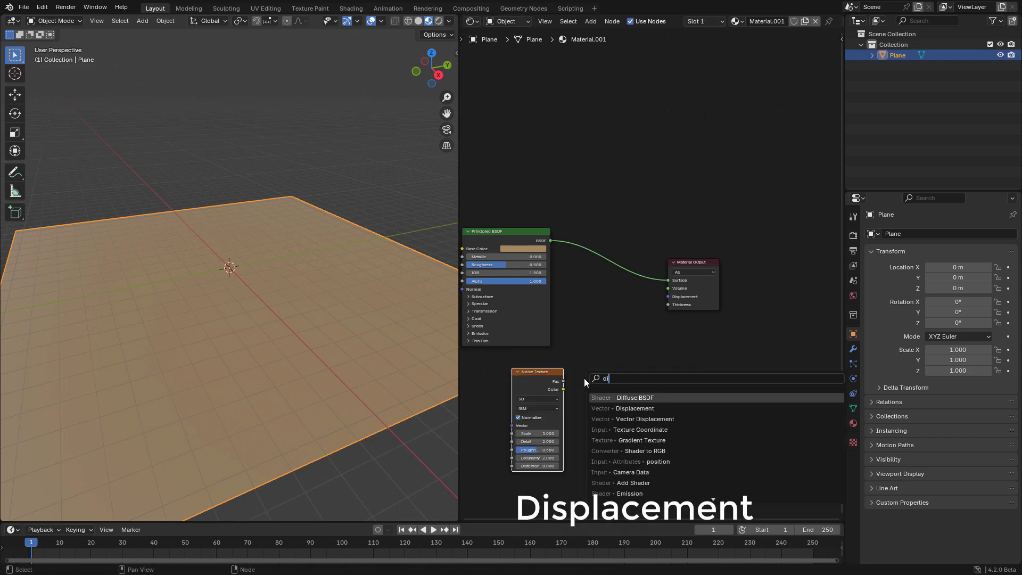
pyautogui.click(631, 408)
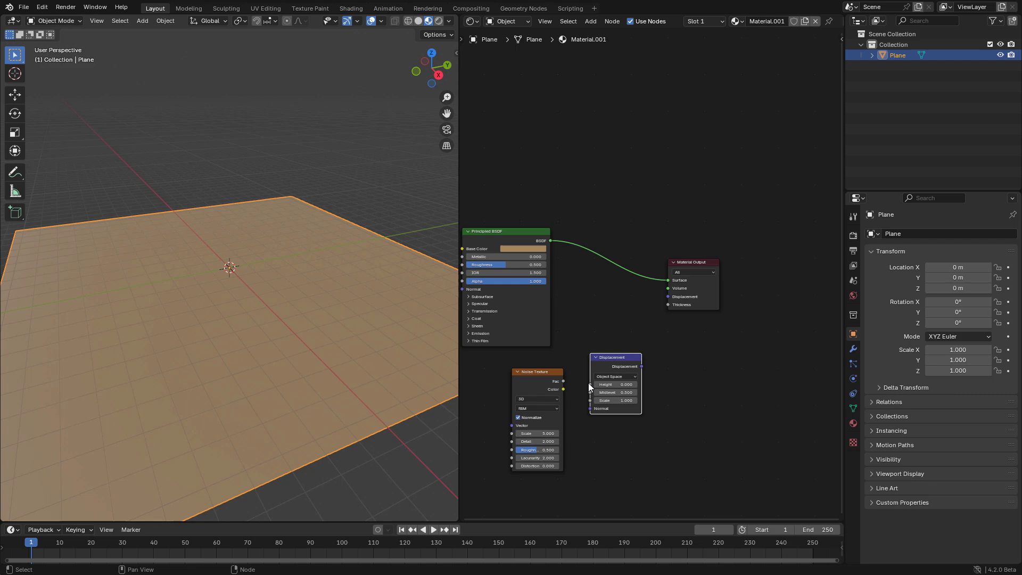
pyautogui.moveTo(562, 381); pyautogui.dragTo(582, 340)
pyautogui.moveTo(590, 384); pyautogui.dragTo(667, 296)
# Set the material's surface displacement method to Displacement and Bump.
pyautogui.click(853, 423)
pyautogui.scroll(-10, 903, 434)
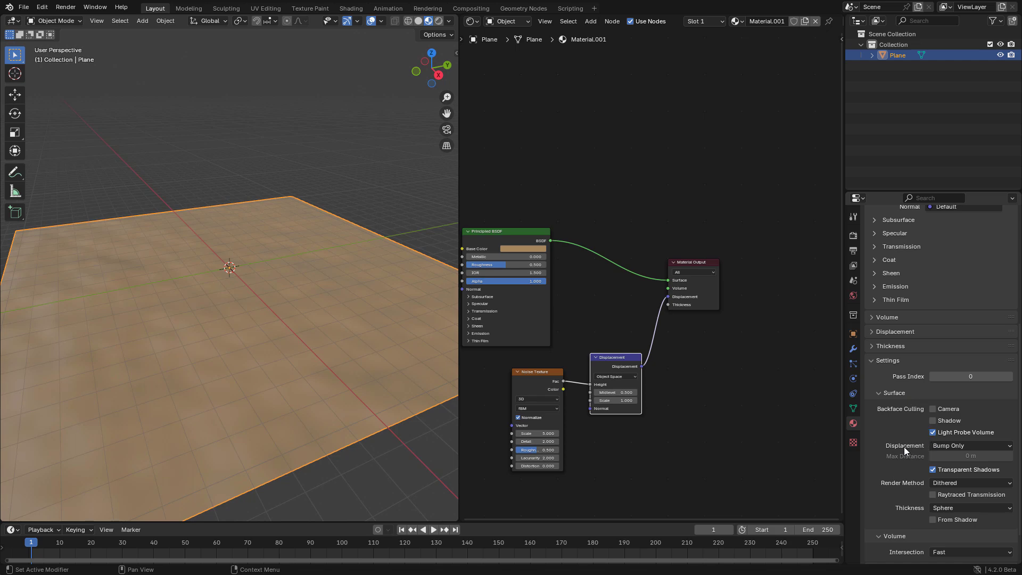
pyautogui.click(944, 446)
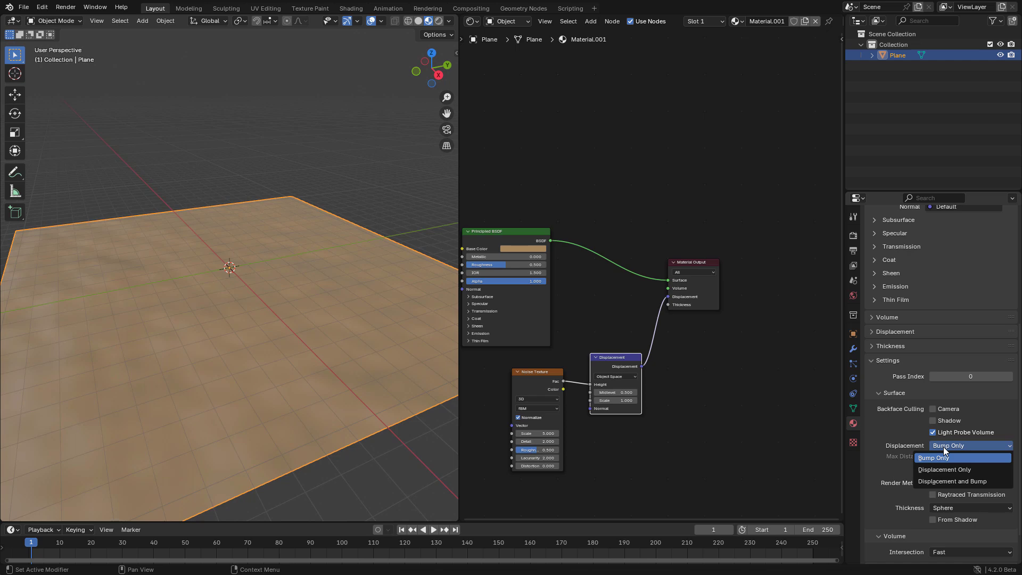
pyautogui.click(964, 481)
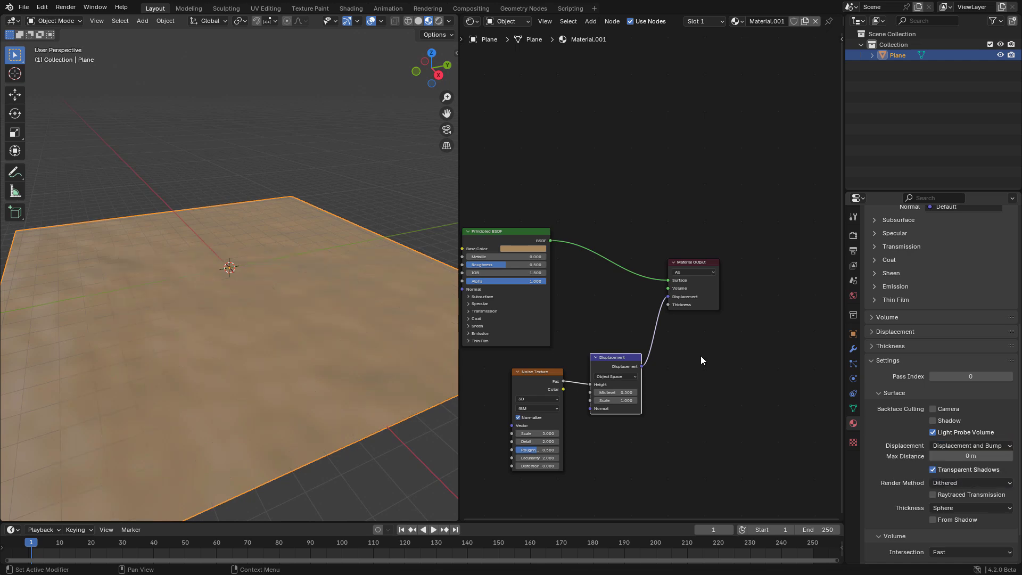
# Subdivide the plane's mesh in Edit Mode with 30 cuts and return to Object Mode.
pyautogui.moveTo(379, 231); pyautogui.dragTo(368, 228, button='middle')
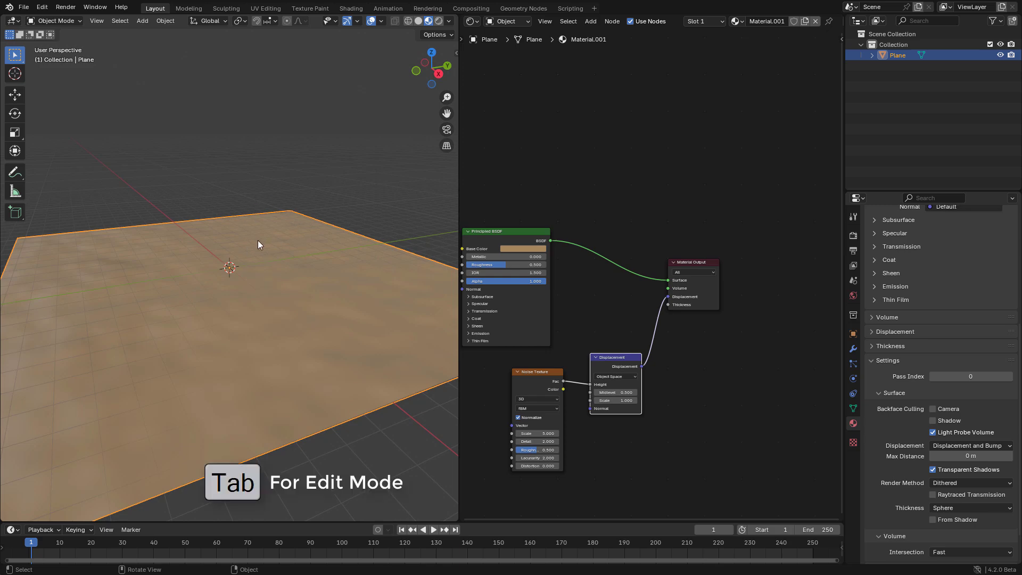
pyautogui.press('Tab')
pyautogui.rightClick(223, 263)
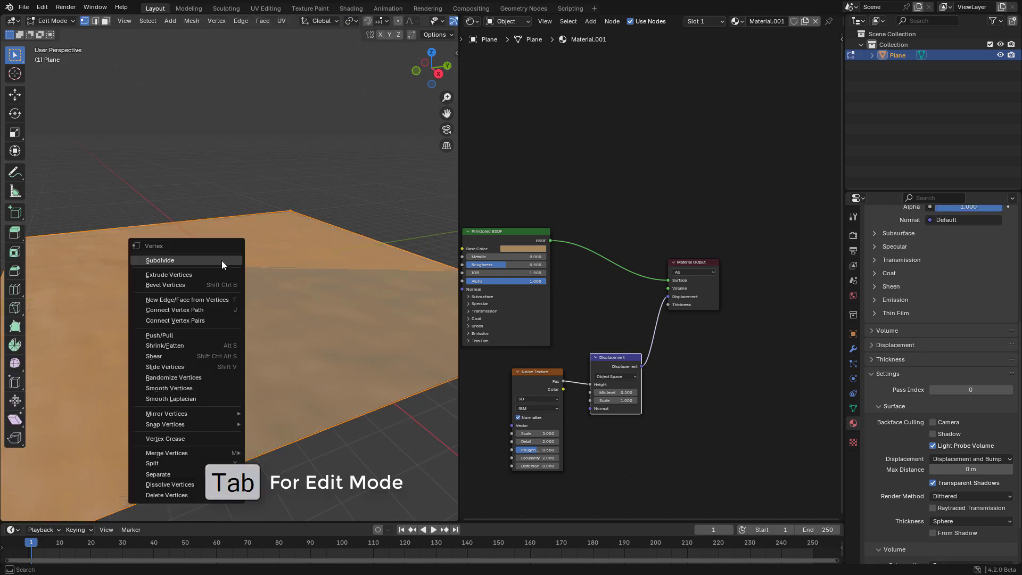
pyautogui.click(179, 261)
pyautogui.click(63, 512)
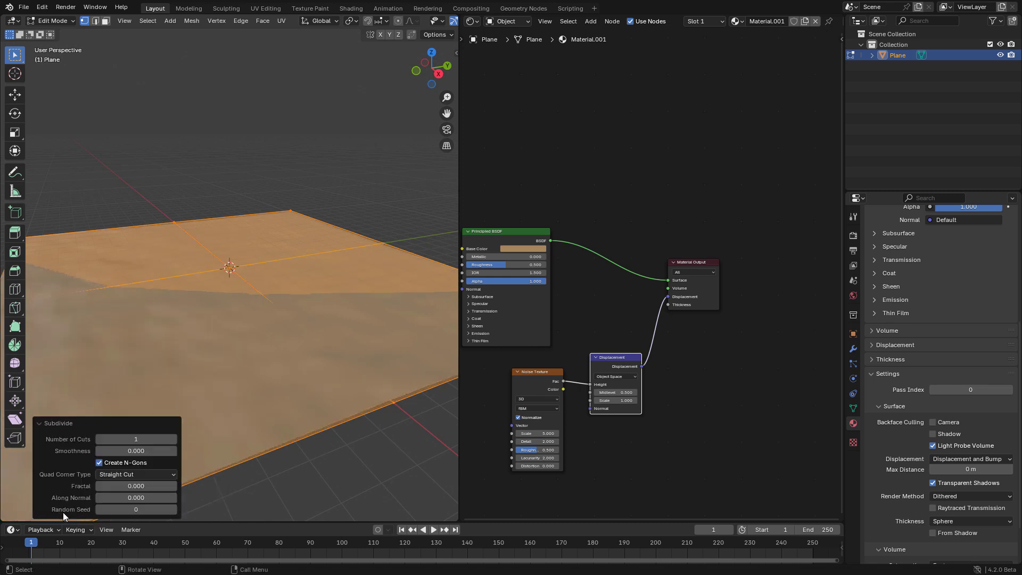
pyautogui.click(136, 438)
pyautogui.write('30')
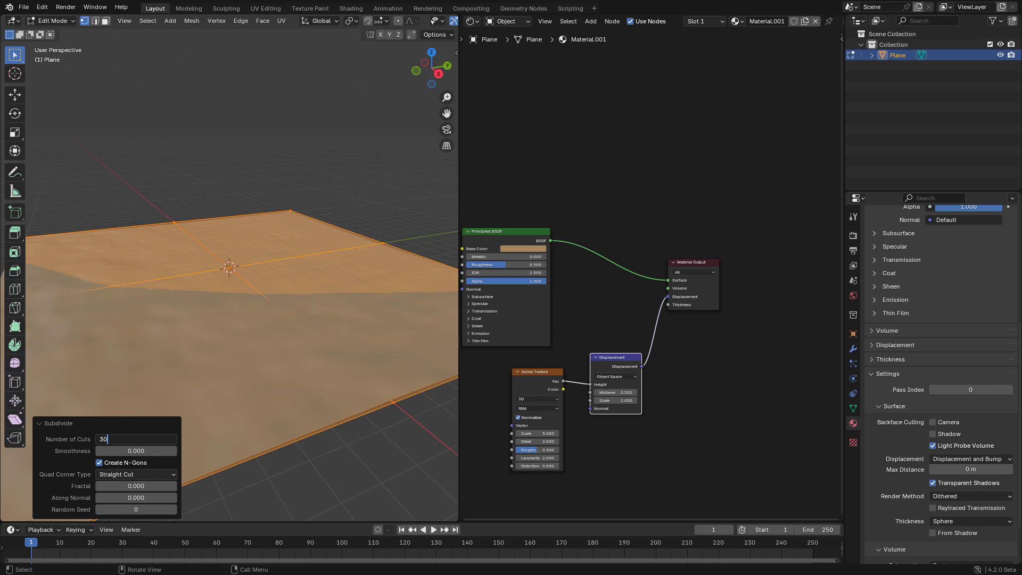
pyautogui.press('Return')
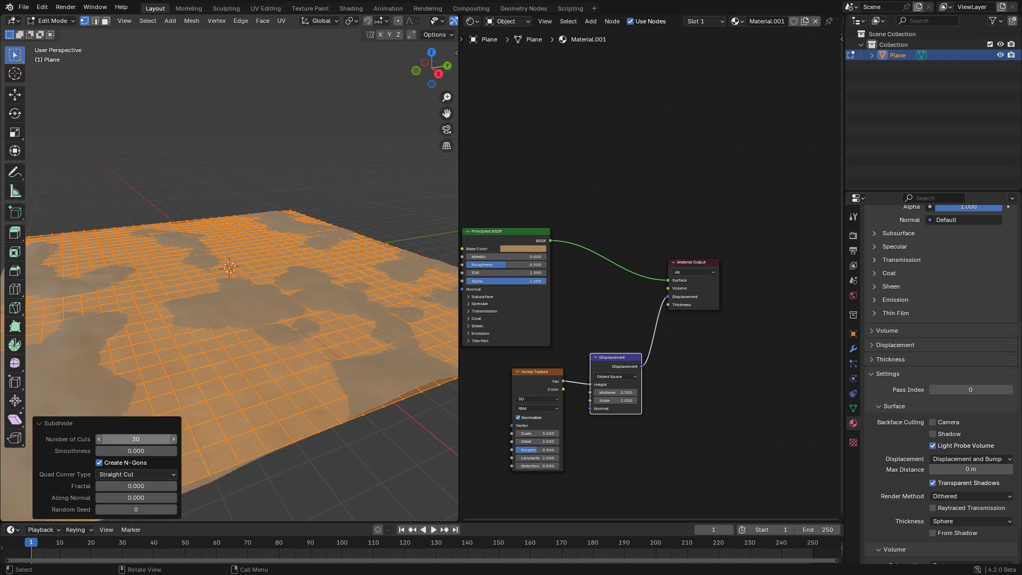
pyautogui.press('Tab')
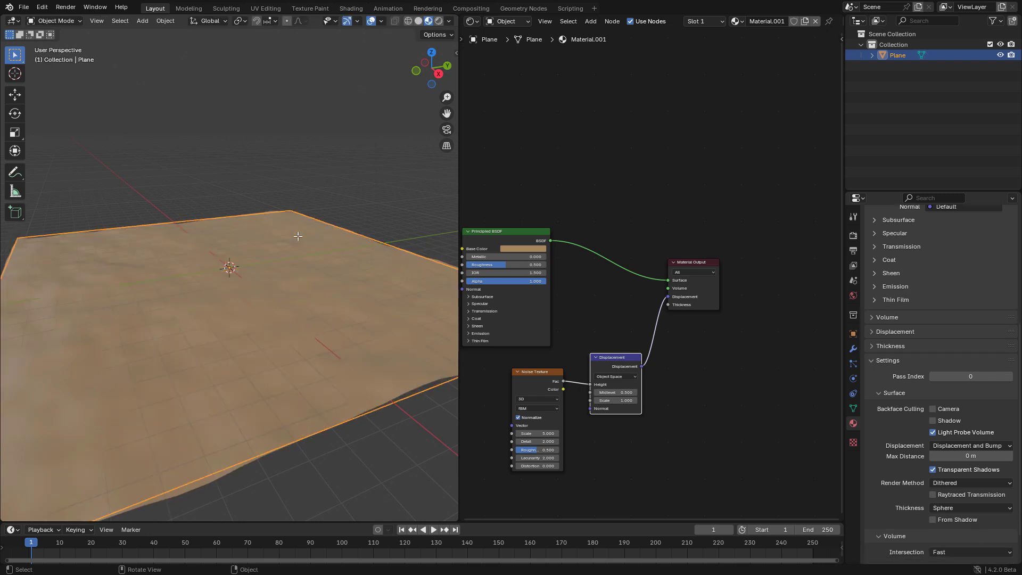
# Add a Subdivision Surface modifier to the plane.
pyautogui.click(853, 353)
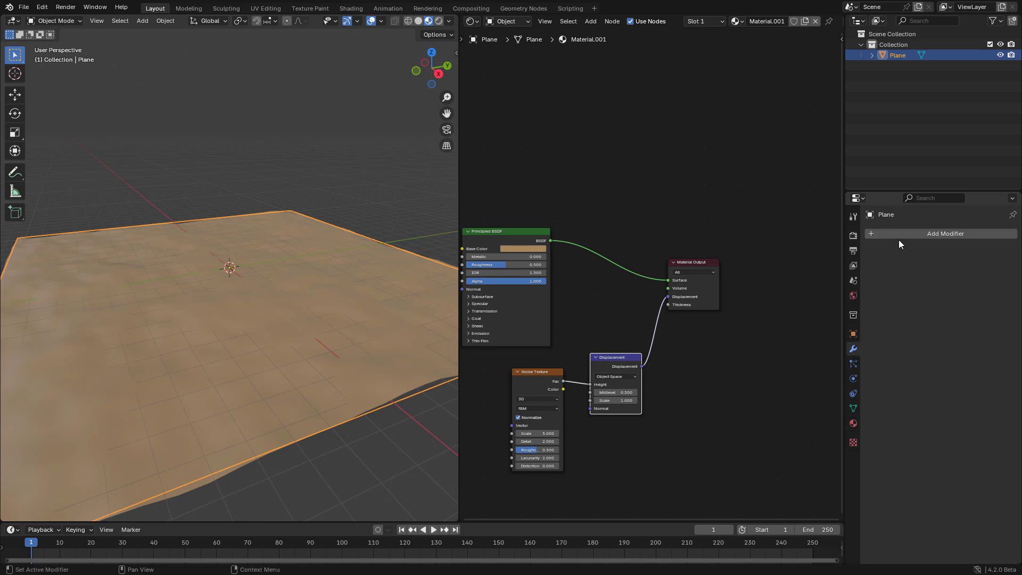
pyautogui.click(899, 235)
pyautogui.click(862, 238)
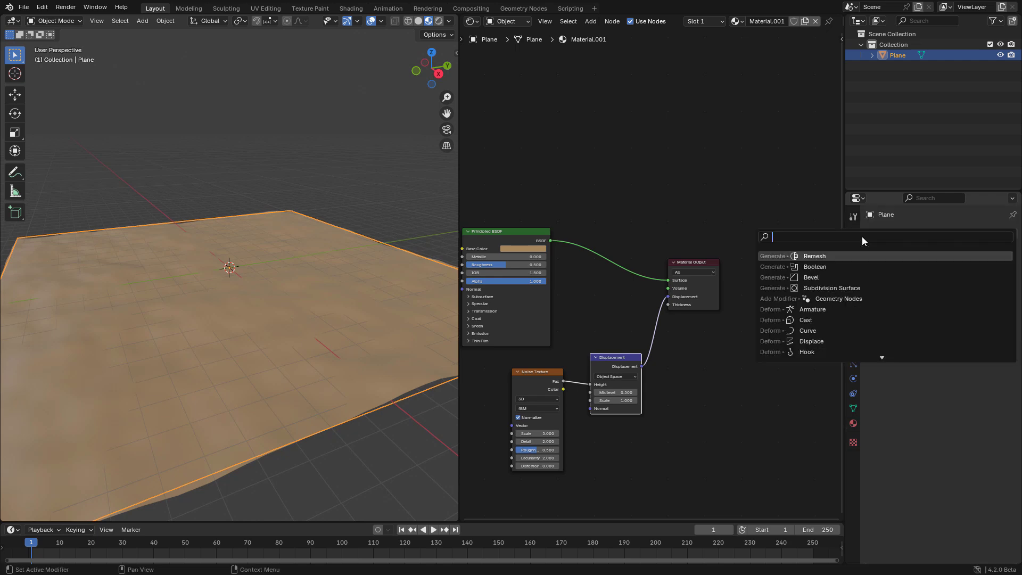
pyautogui.click(870, 290)
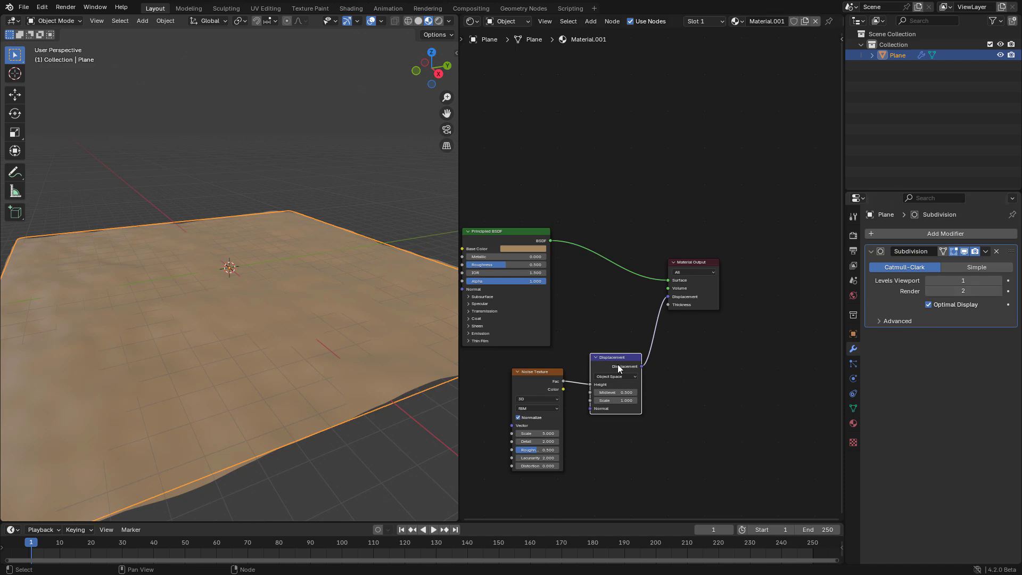
# Set the Displacement node's Scale to about 6.11 and its Midlevel to 0.
pyautogui.scroll(2, 643, 381)
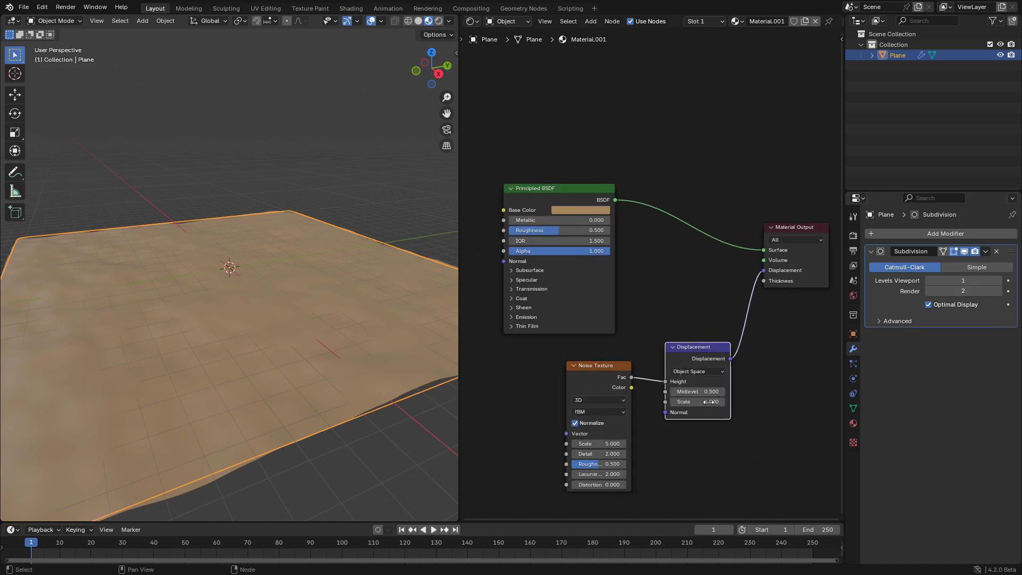
pyautogui.keyDown('shift'); pyautogui.moveTo(696, 402); pyautogui.dragTo(970, 402); pyautogui.keyUp('shift')
pyautogui.click(692, 391)
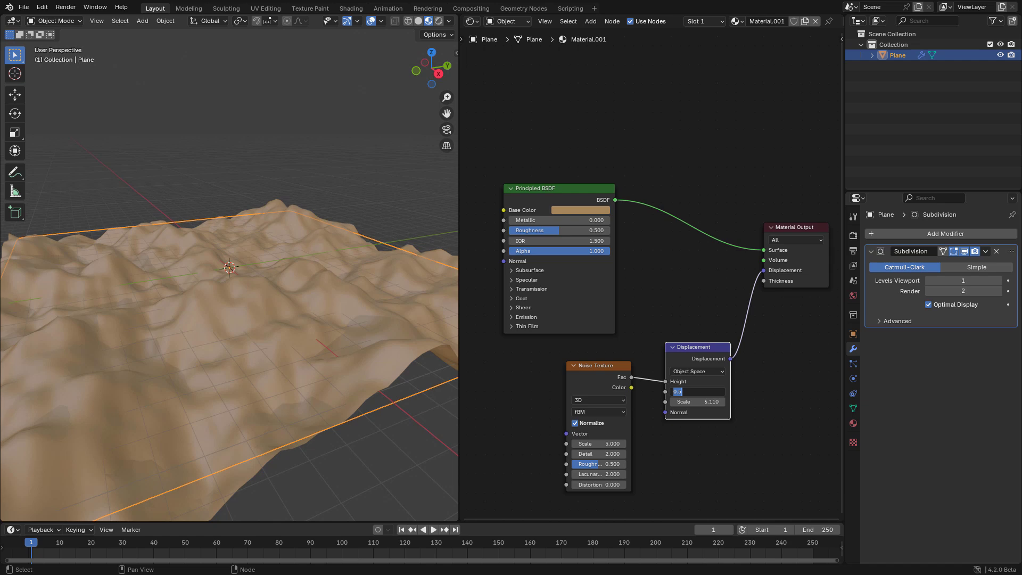
pyautogui.write('0')
pyautogui.press('Return')
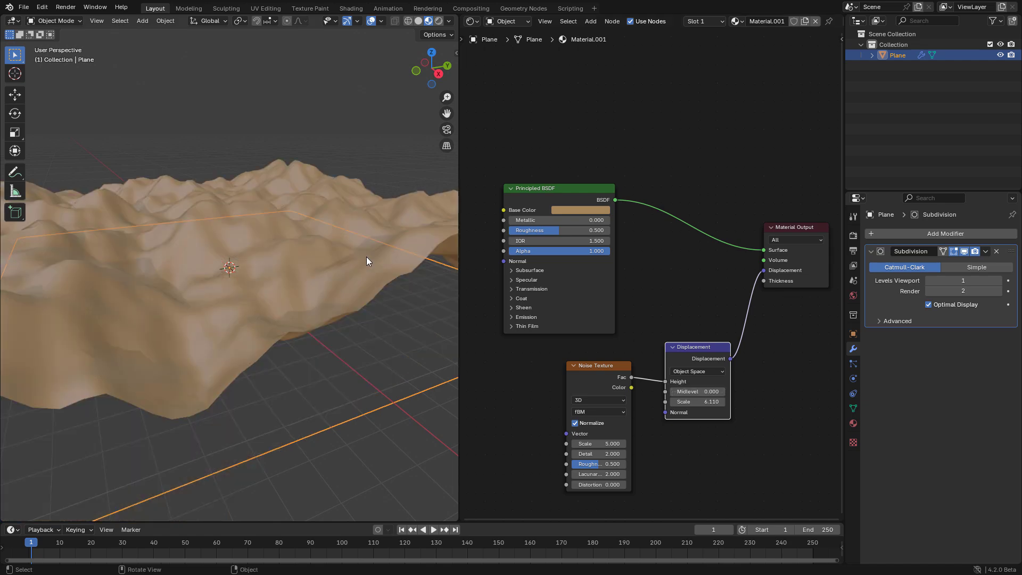
pyautogui.moveTo(366, 256); pyautogui.dragTo(346, 266, button='middle')
# Raise the Noise Texture's Detail to 15 and move the node farther away from the Displacement node.
pyautogui.moveTo(586, 374); pyautogui.dragTo(557, 378)
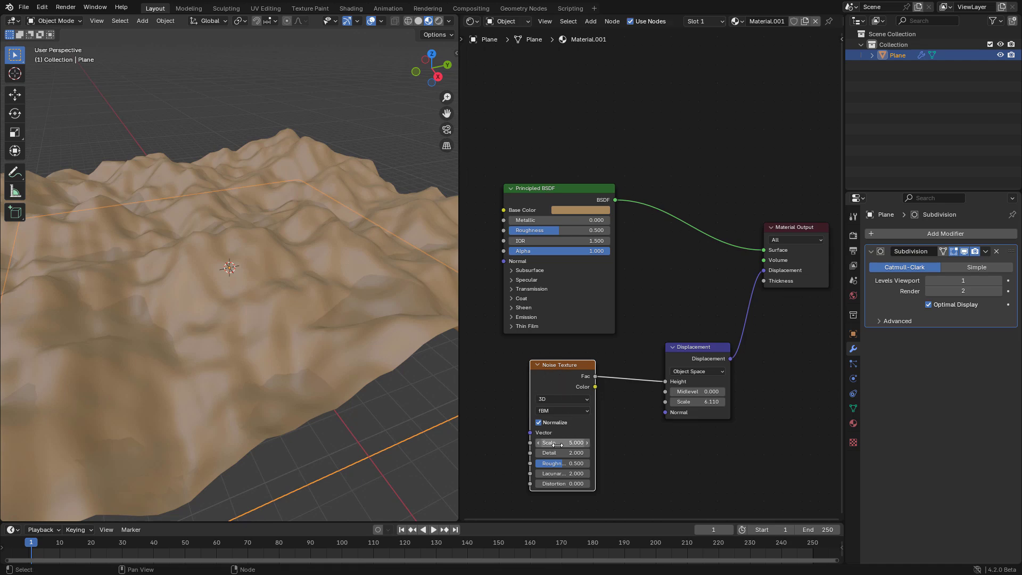
pyautogui.moveTo(557, 443)
pyautogui.mouseDown()
pyautogui.moveTo(593, 443)
pyautogui.moveTo(532, 443)
pyautogui.moveTo(557, 443)
pyautogui.mouseUp()
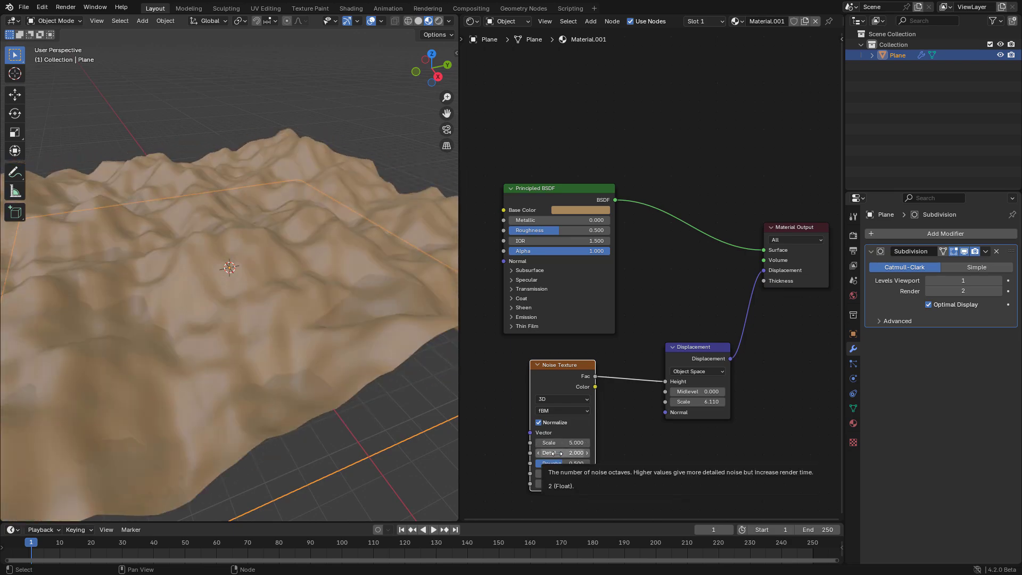
pyautogui.moveTo(557, 453); pyautogui.dragTo(581, 452)
pyautogui.moveTo(321, 273); pyautogui.dragTo(245, 224, button='middle')
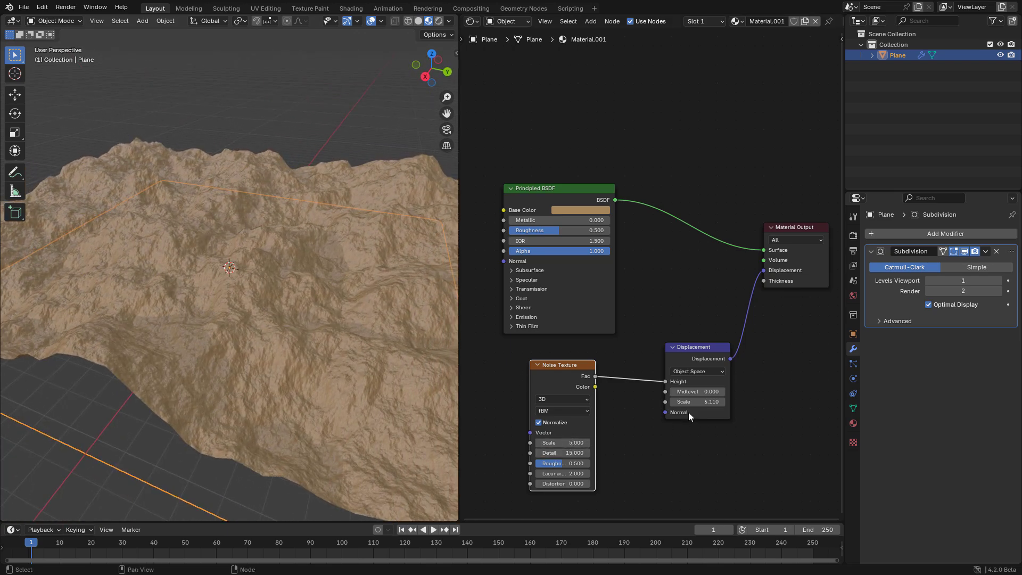
pyautogui.moveTo(564, 443); pyautogui.dragTo(549, 443)
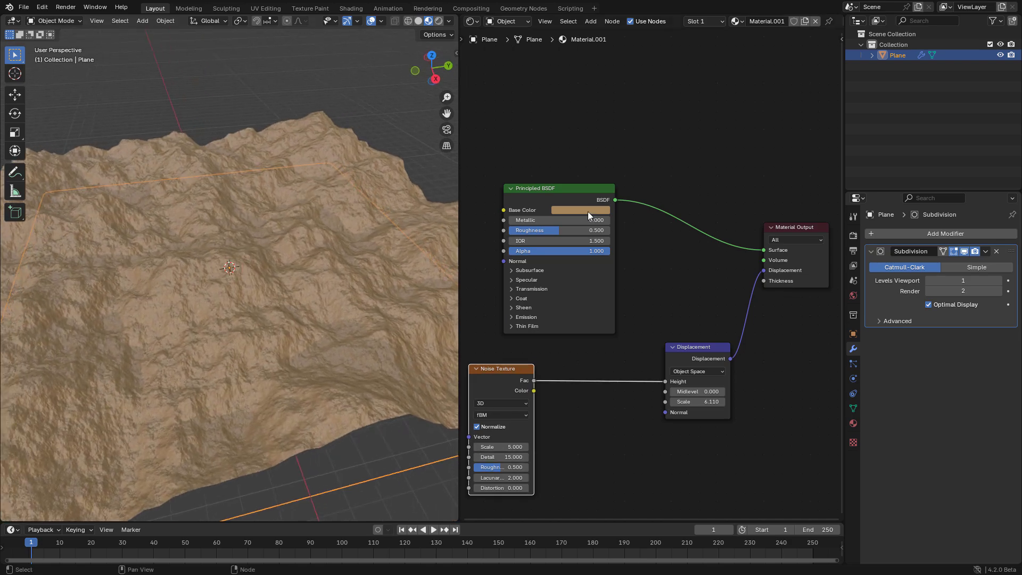
# Set the Principled BSDF's Base Color to a darker reddish brown and its Roughness to 1.
pyautogui.click(588, 212)
pyautogui.click(586, 118)
pyautogui.scroll(-2, 586, 118)
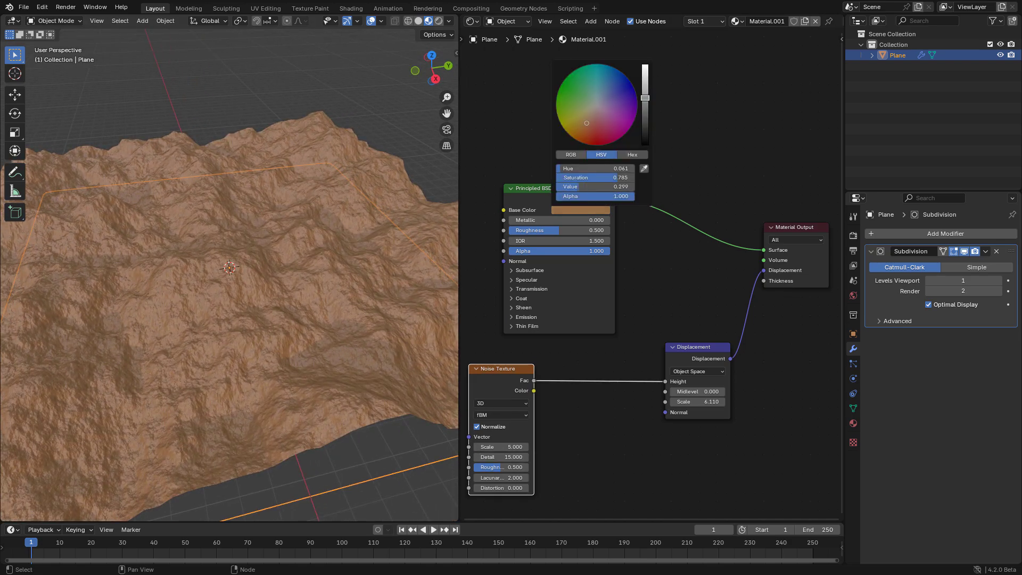
pyautogui.moveTo(560, 231); pyautogui.dragTo(610, 231)
pyautogui.moveTo(381, 229); pyautogui.dragTo(369, 229, button='middle')
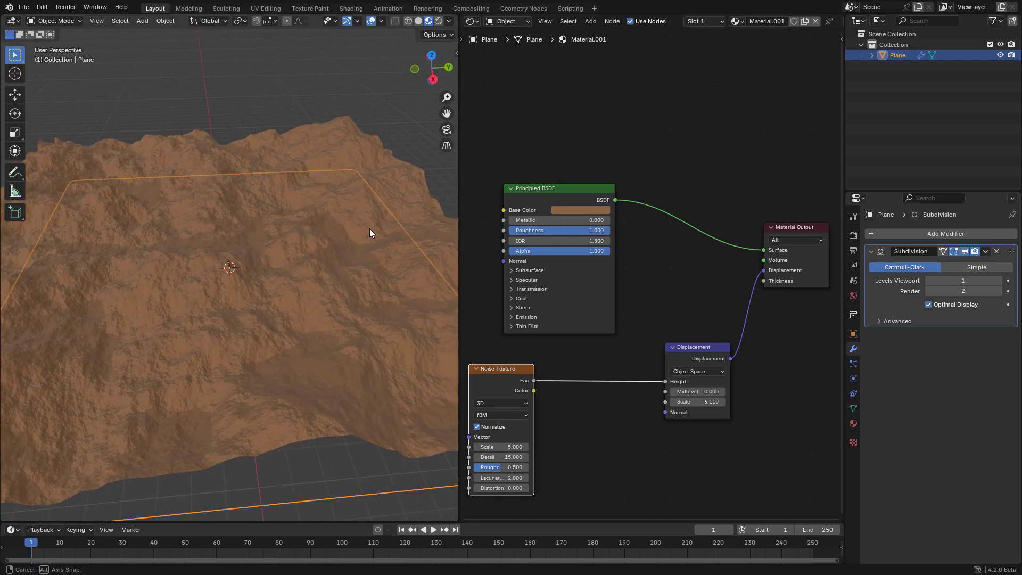
pyautogui.moveTo(282, 220); pyautogui.dragTo(299, 212, button='middle')
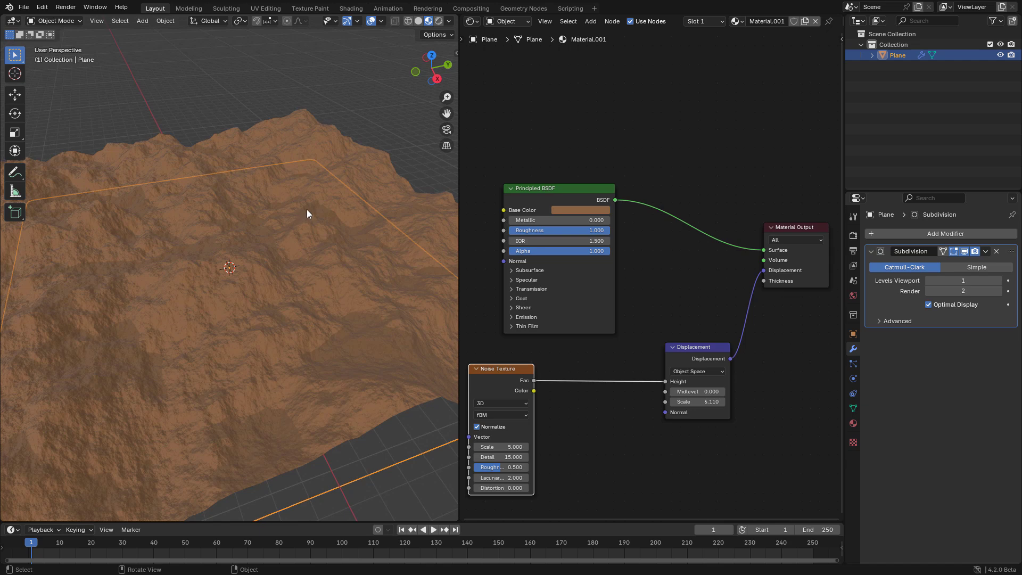
# Switch the viewport to Rendered shading and load forest.exr as an Environment Texture for the world color.
pyautogui.click(439, 22)
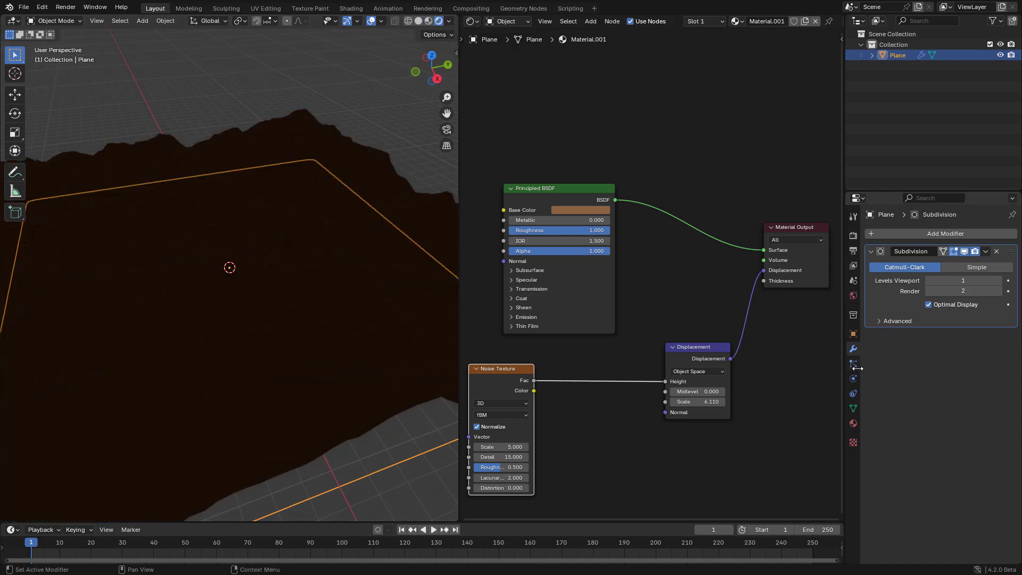
pyautogui.click(853, 295)
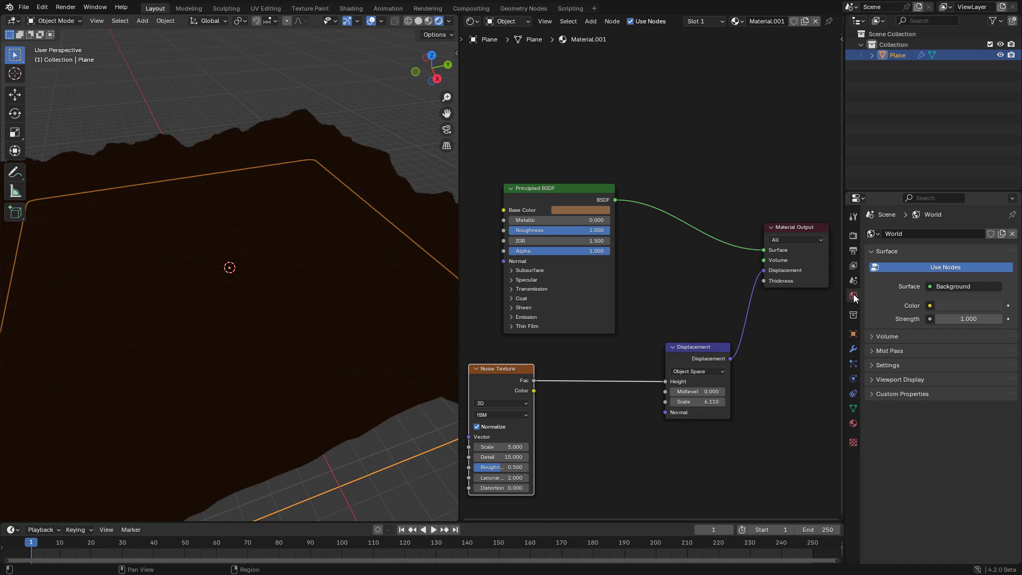
pyautogui.click(930, 305)
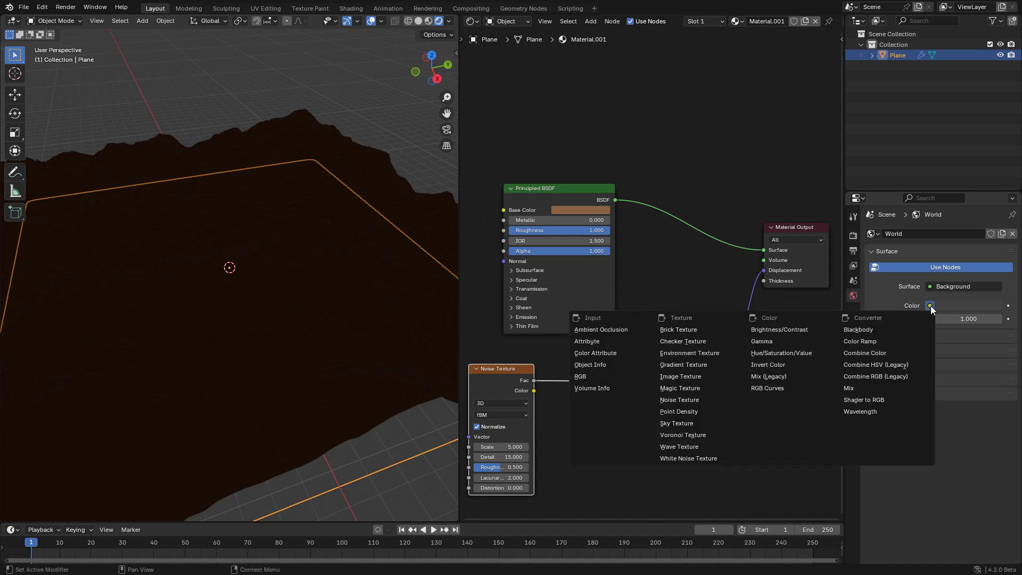
pyautogui.click(694, 352)
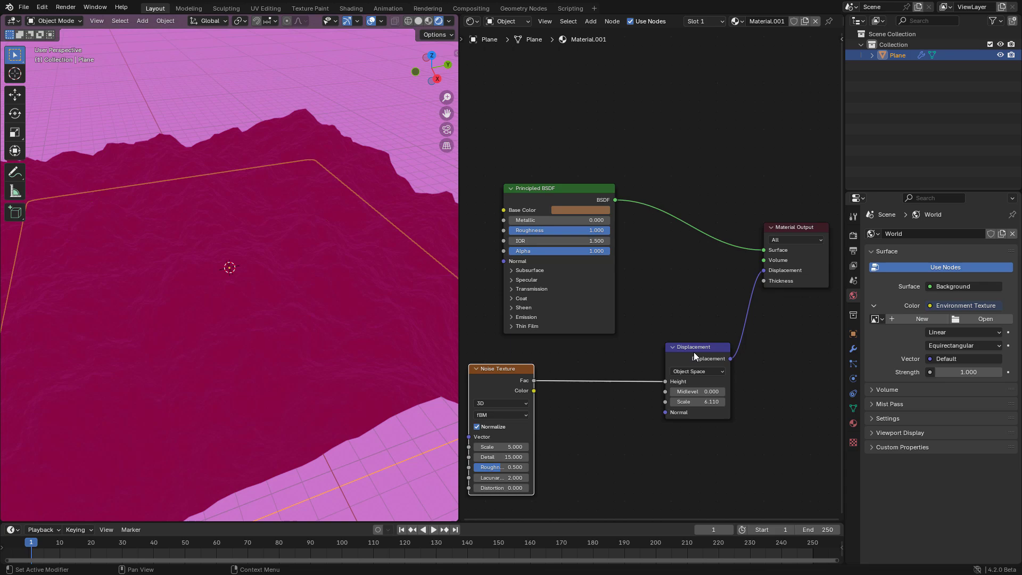
pyautogui.click(973, 319)
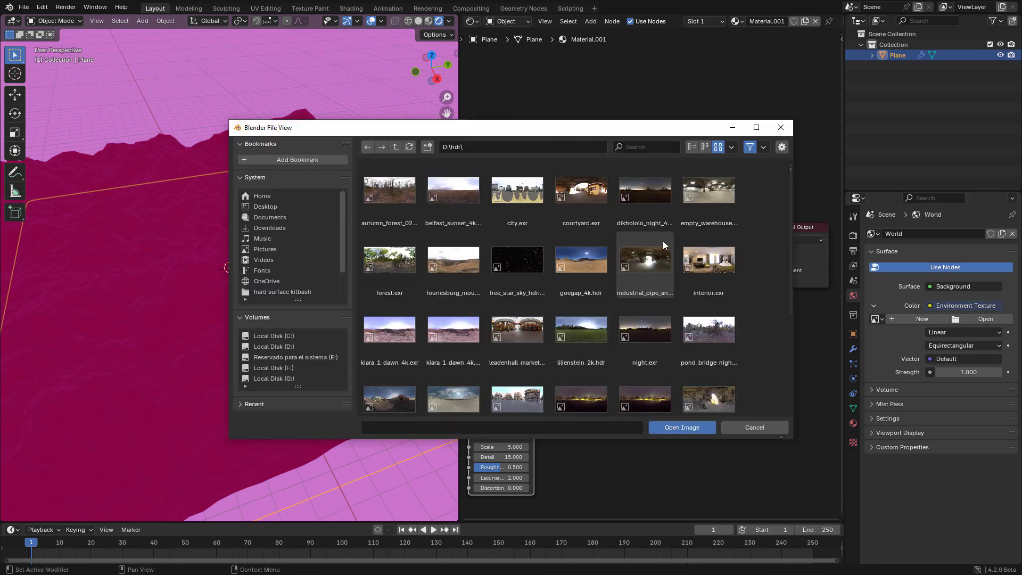
pyautogui.click(381, 264)
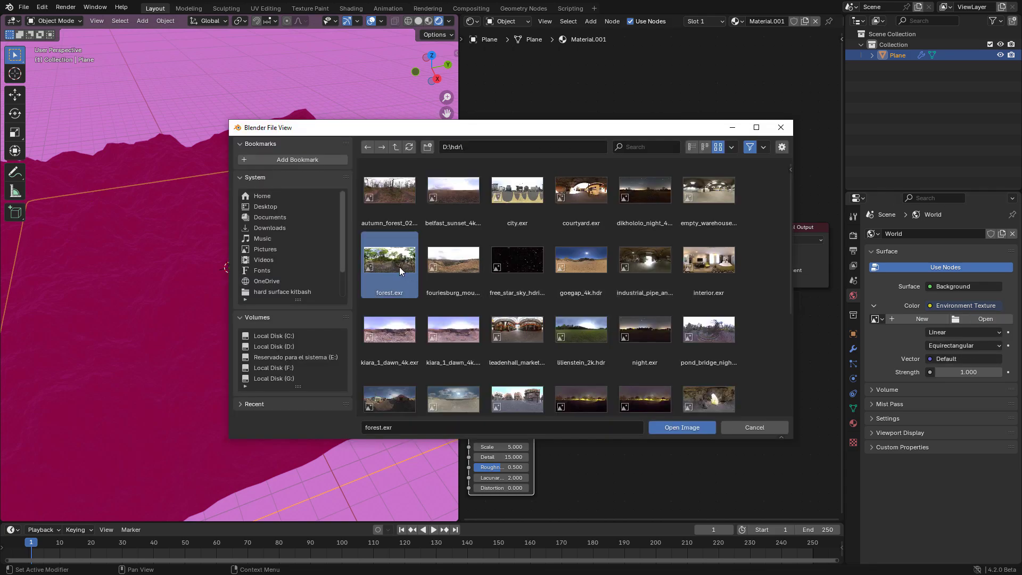
pyautogui.doubleClick(396, 269)
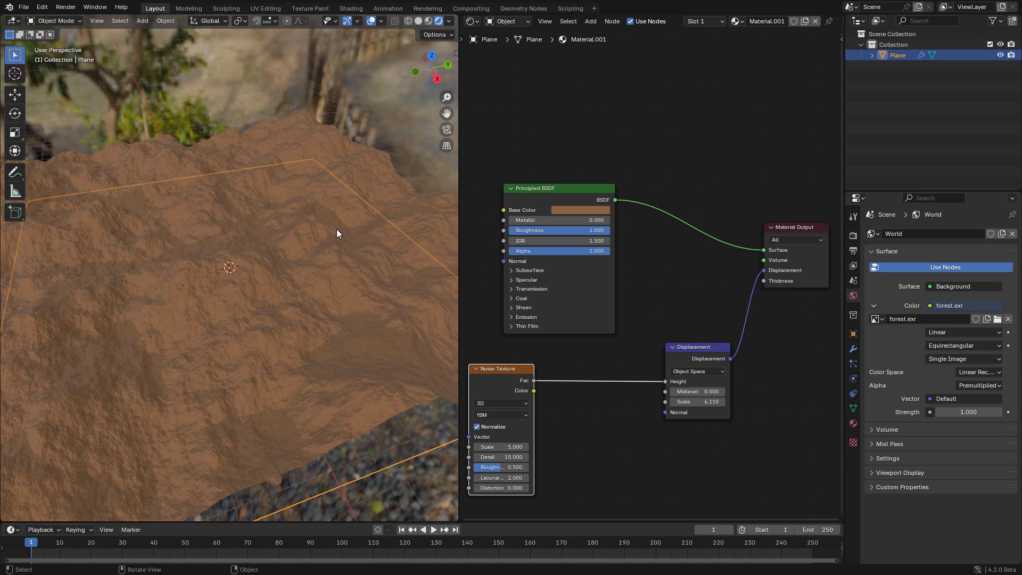
# Set the world background Strength to 0.3.
pyautogui.moveTo(337, 230); pyautogui.dragTo(341, 230, button='middle')
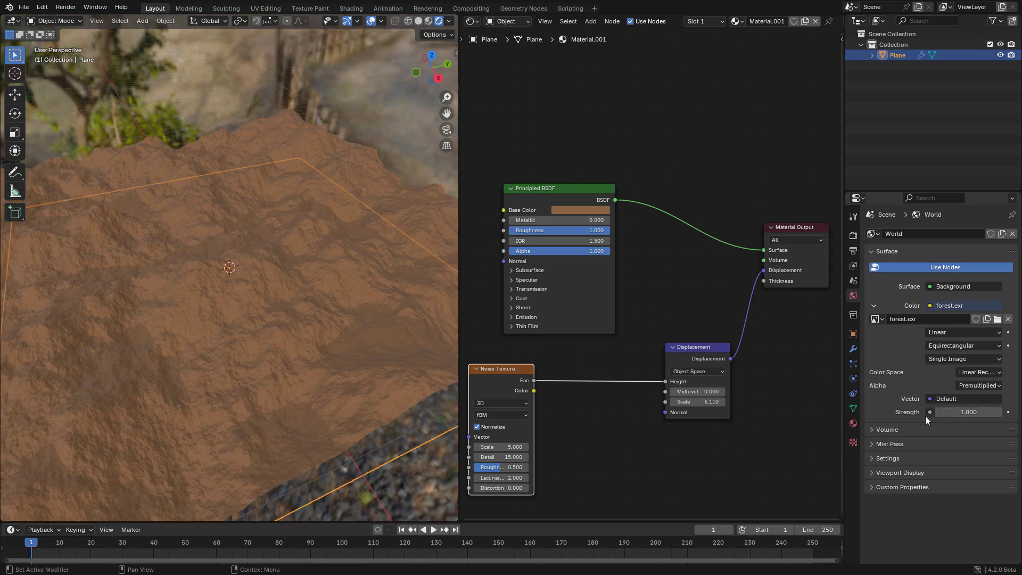
pyautogui.click(969, 412)
pyautogui.write('.3')
pyautogui.press('Return')
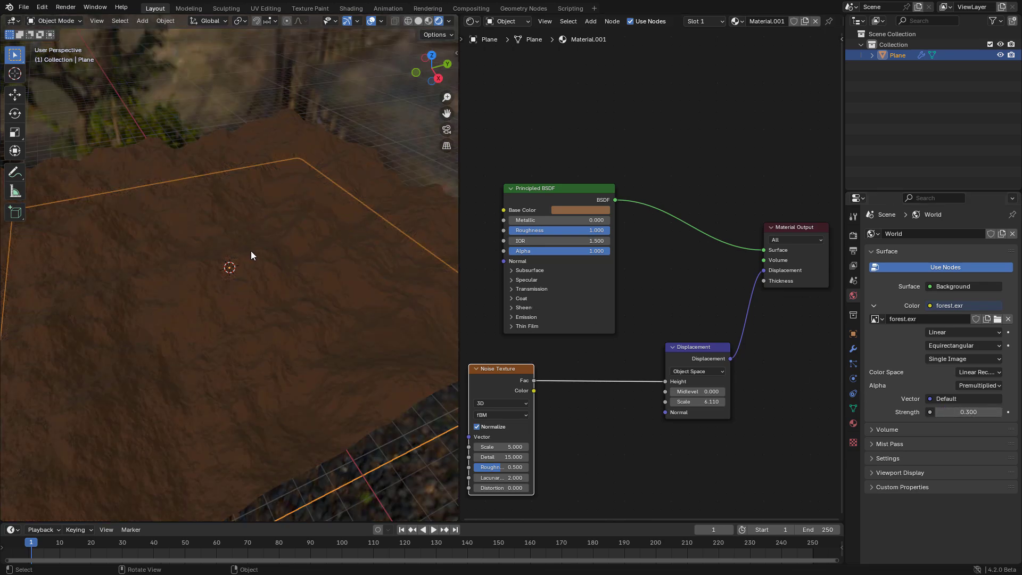
# Add a Sun light and raise it along Z above the terrain.
pyautogui.hotkey('shift', 'a')
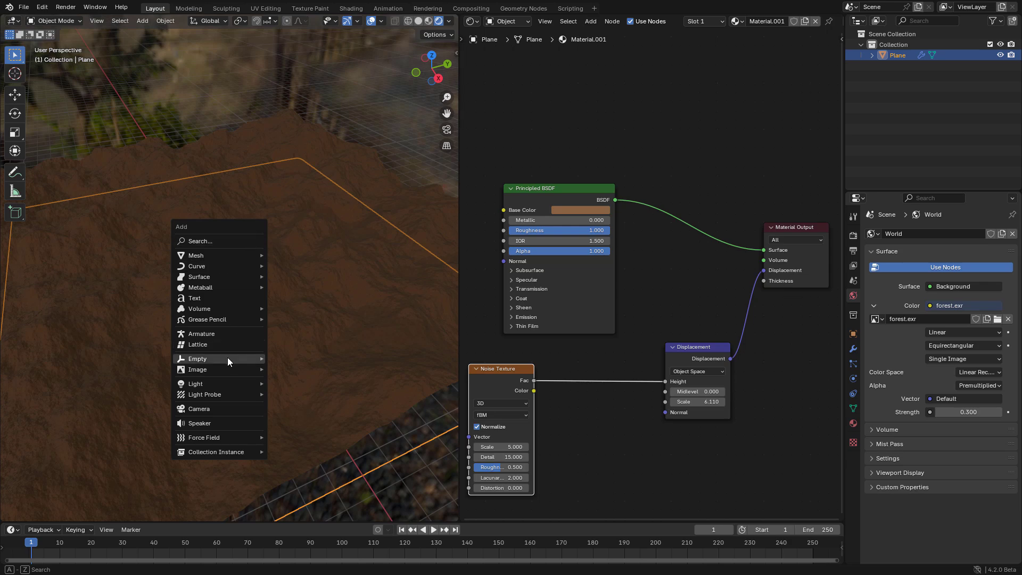
pyautogui.moveTo(222, 384)
pyautogui.click(290, 395)
pyautogui.click(15, 94)
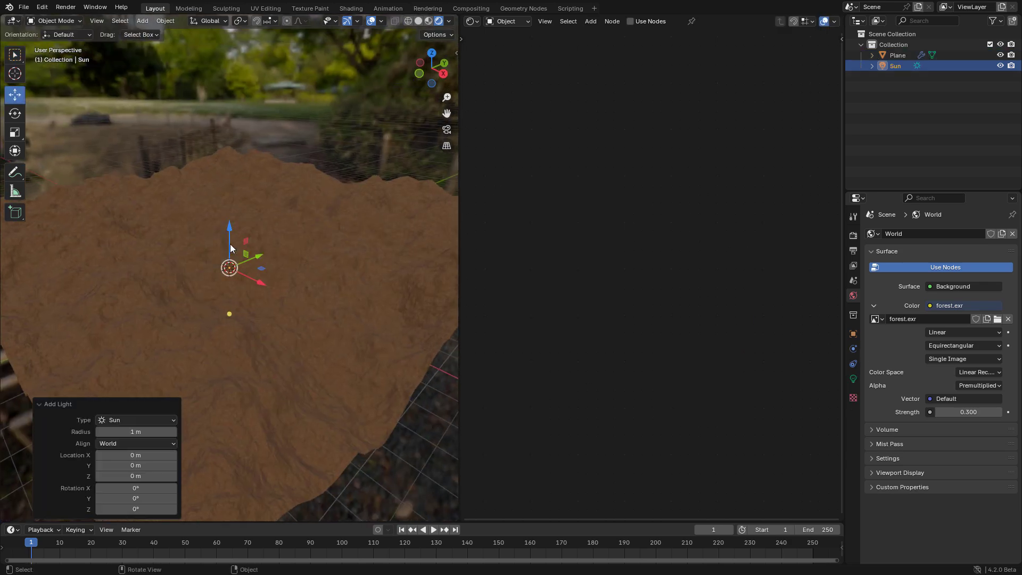
pyautogui.moveTo(229, 244); pyautogui.dragTo(230, 123)
# Aim the Sun at a low angle across the terrain, rotating it 10.1° in the view plane and further around global Z.
pyautogui.moveTo(71, 231)
pyautogui.mouseDown()
pyautogui.moveTo(29, 299)
pyautogui.moveTo(69, 218)
pyautogui.mouseUp()
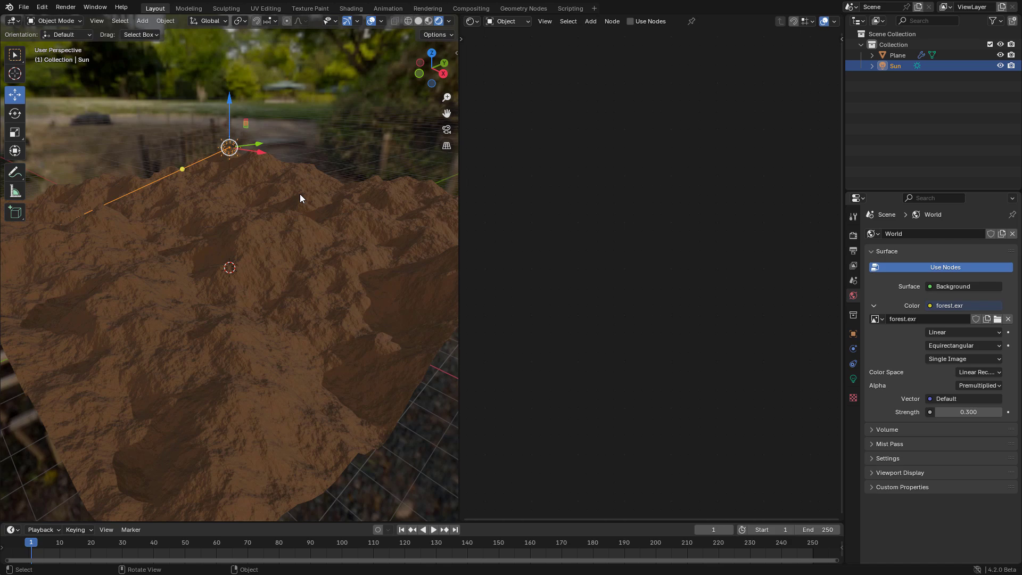
pyautogui.press('r')
pyautogui.click(375, 210)
pyautogui.press('r')
pyautogui.press('z')
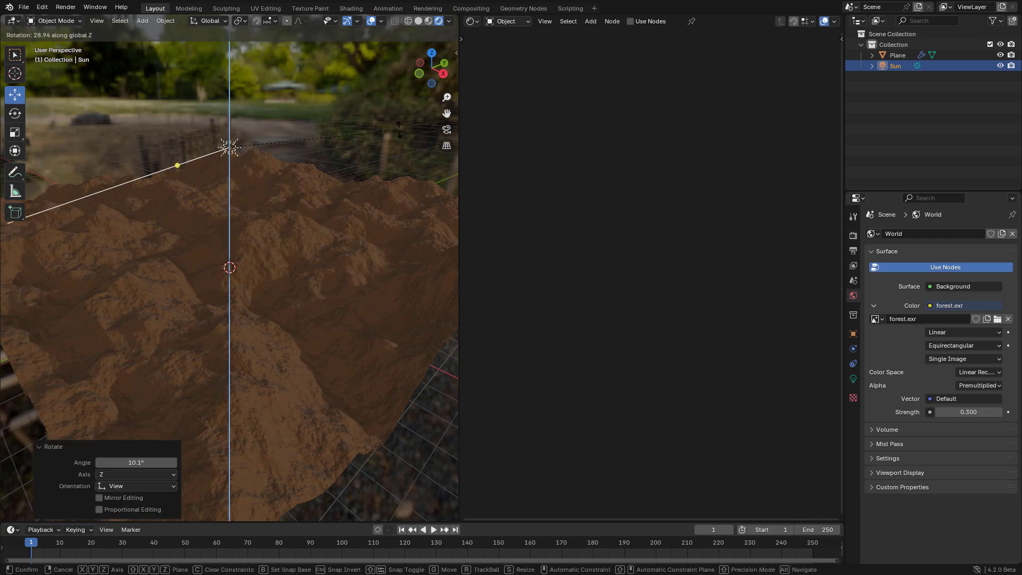
pyautogui.click(377, 215)
# Increase the Sun light's Strength to about 2.23.
pyautogui.moveTo(377, 214); pyautogui.dragTo(373, 248, button='middle')
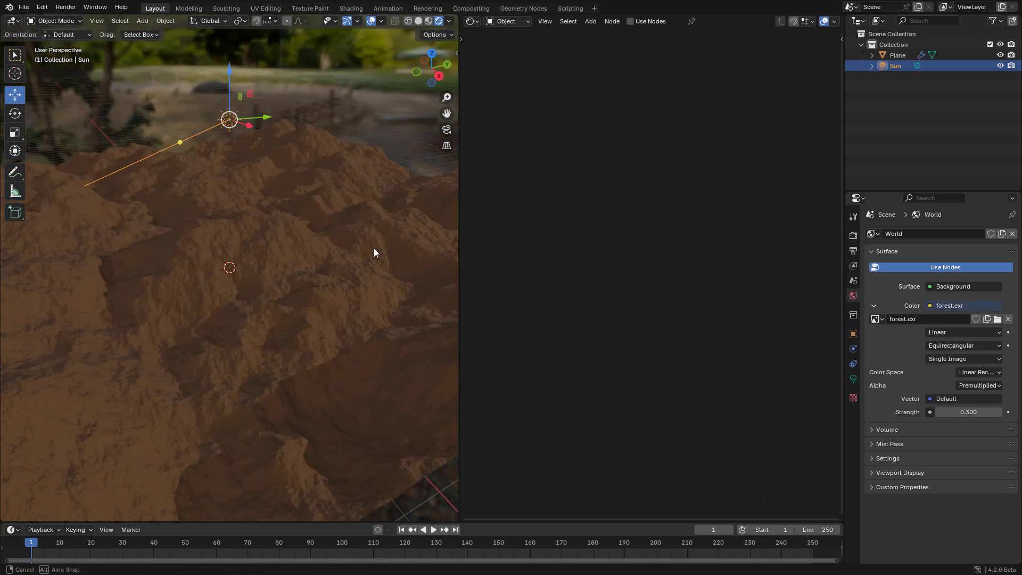
pyautogui.click(853, 380)
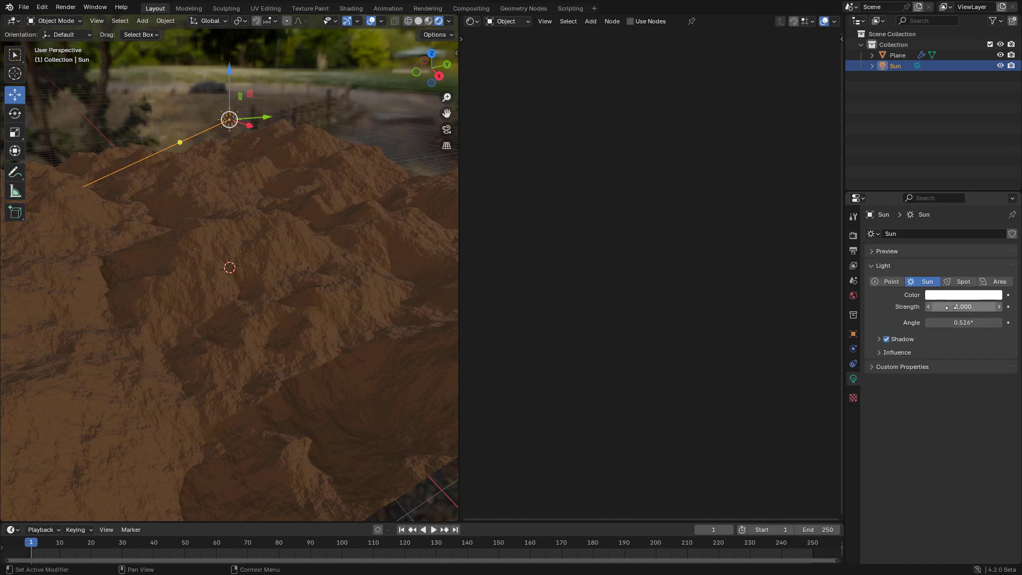
pyautogui.moveTo(964, 306); pyautogui.dragTo(990, 307)
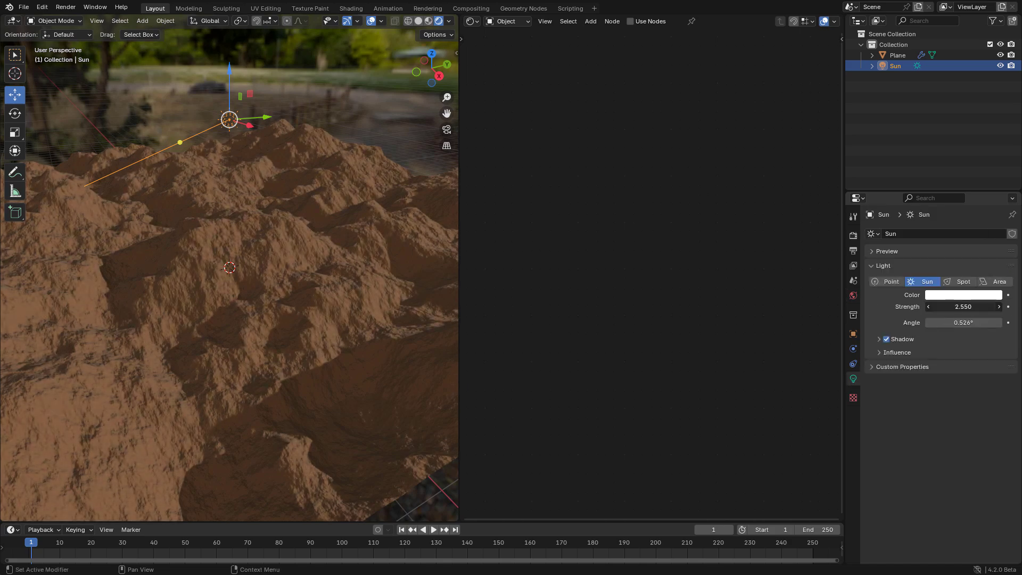
# Raise the plane's Subdivision modifier viewport levels to 3.
pyautogui.click(376, 266)
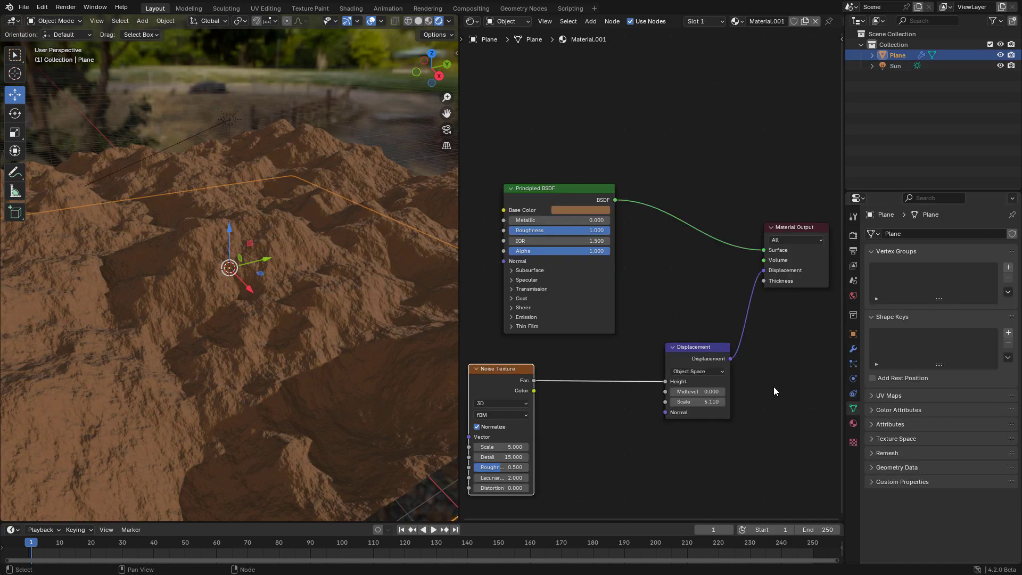
pyautogui.click(853, 350)
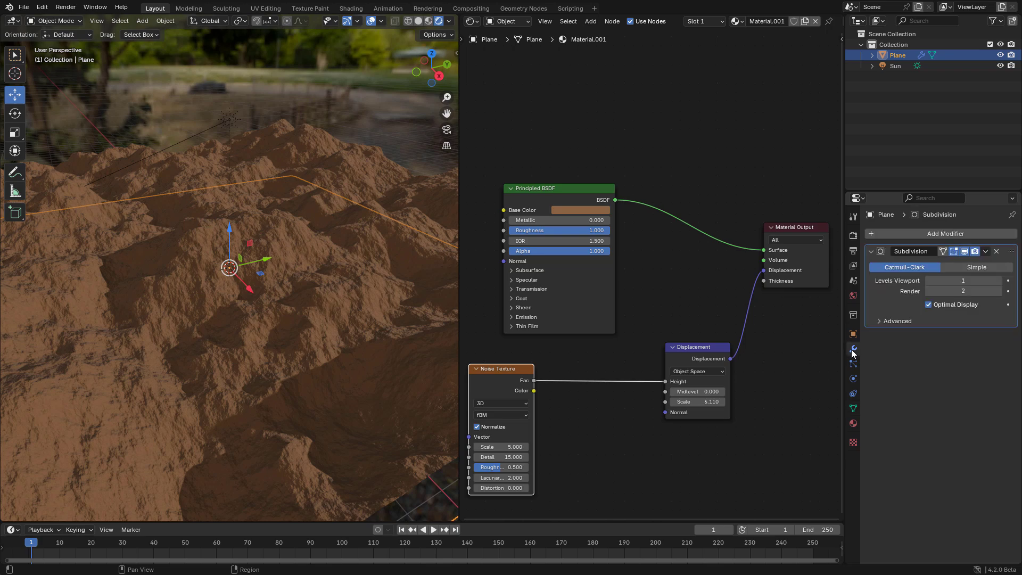
pyautogui.click(999, 281)
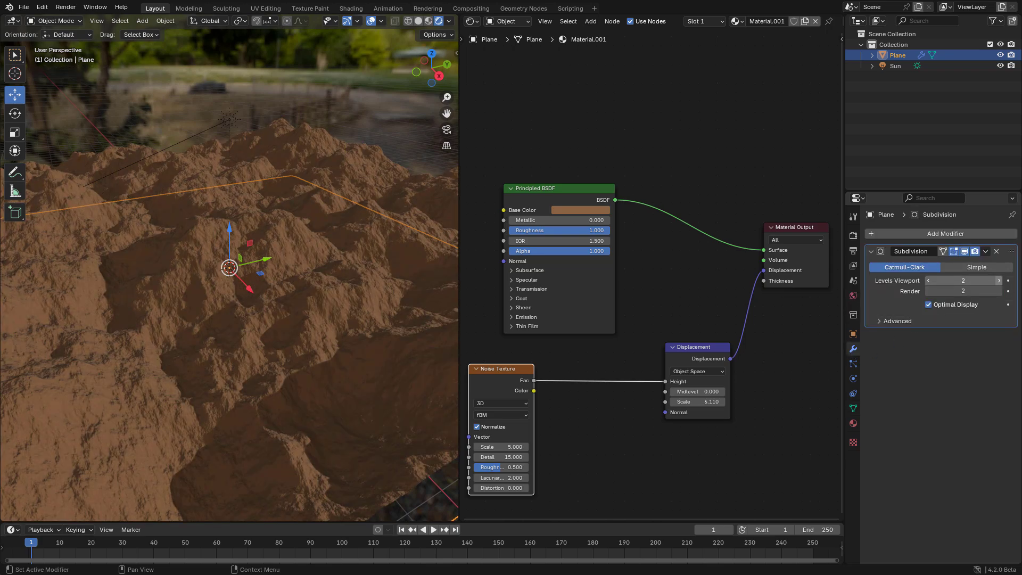
pyautogui.click(999, 281)
pyautogui.moveTo(235, 252); pyautogui.dragTo(258, 256, button='middle')
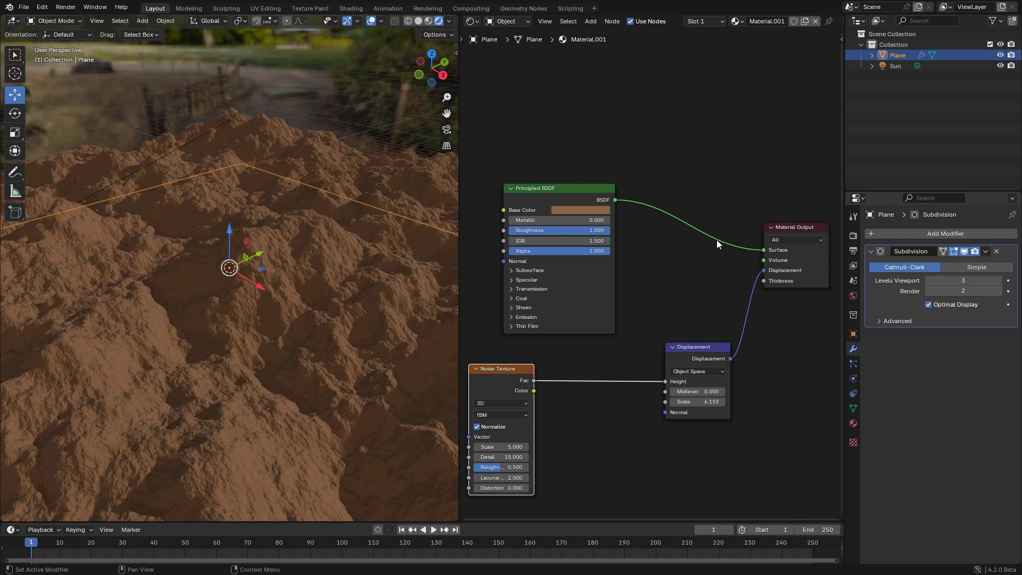
pyautogui.moveTo(353, 275); pyautogui.dragTo(348, 277, button='middle')
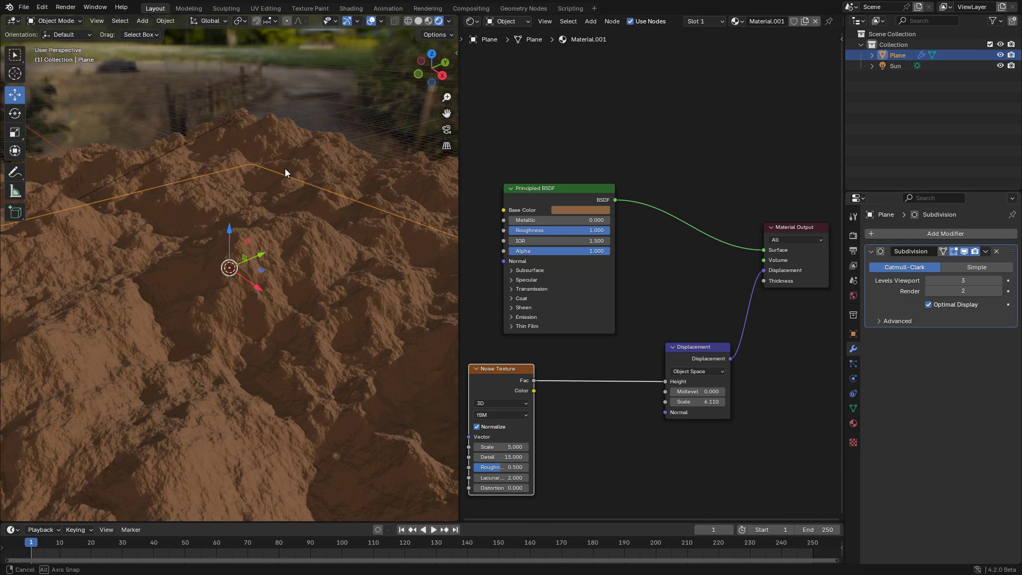
# Insert a Color Ramp node between the Noise Texture's Fac output and the Displacement node's Height input.
pyautogui.moveTo(285, 168); pyautogui.dragTo(286, 168, button='middle')
pyautogui.hotkey('shift', 'a')
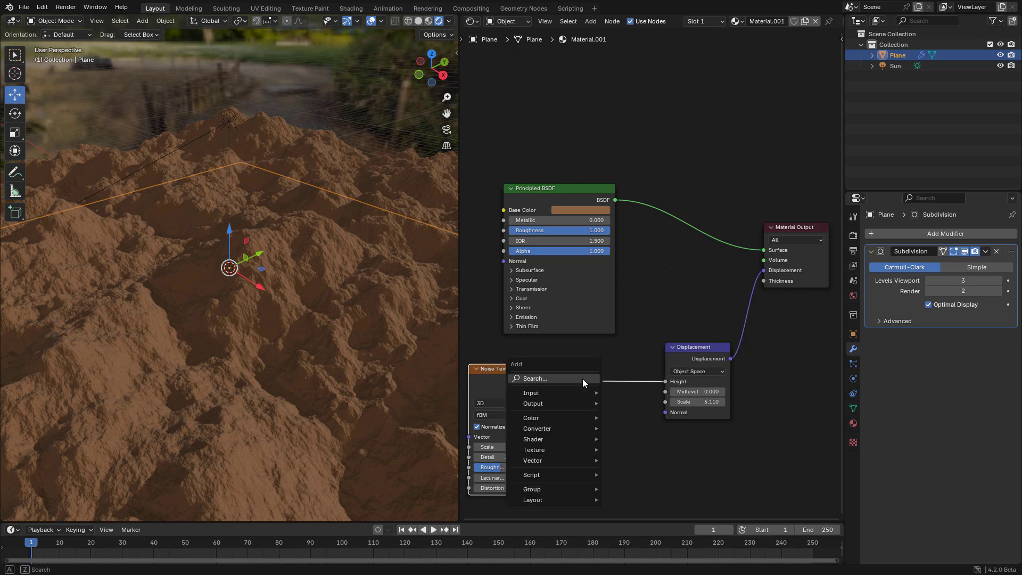
pyautogui.click(563, 380)
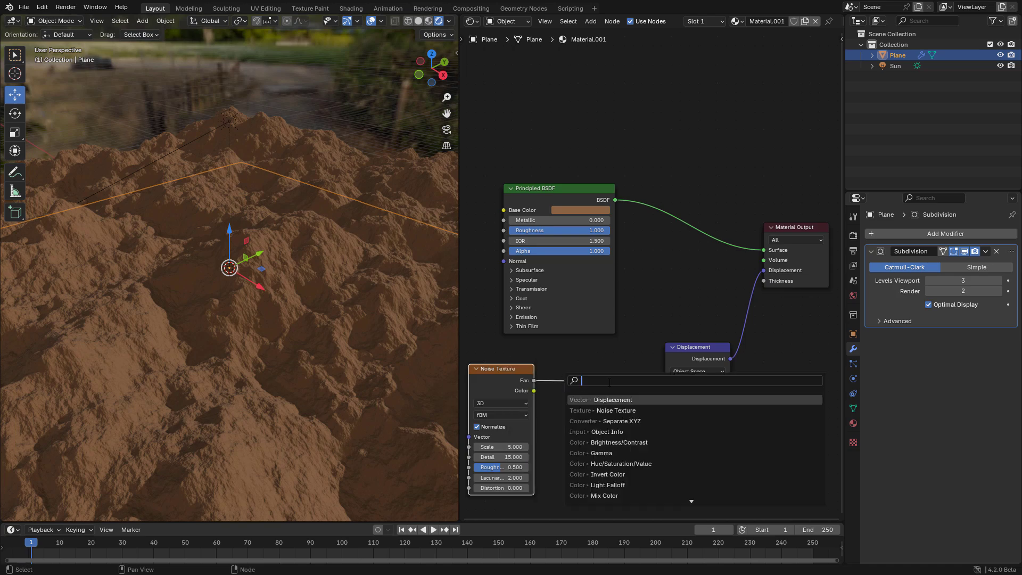
pyautogui.write('colo')
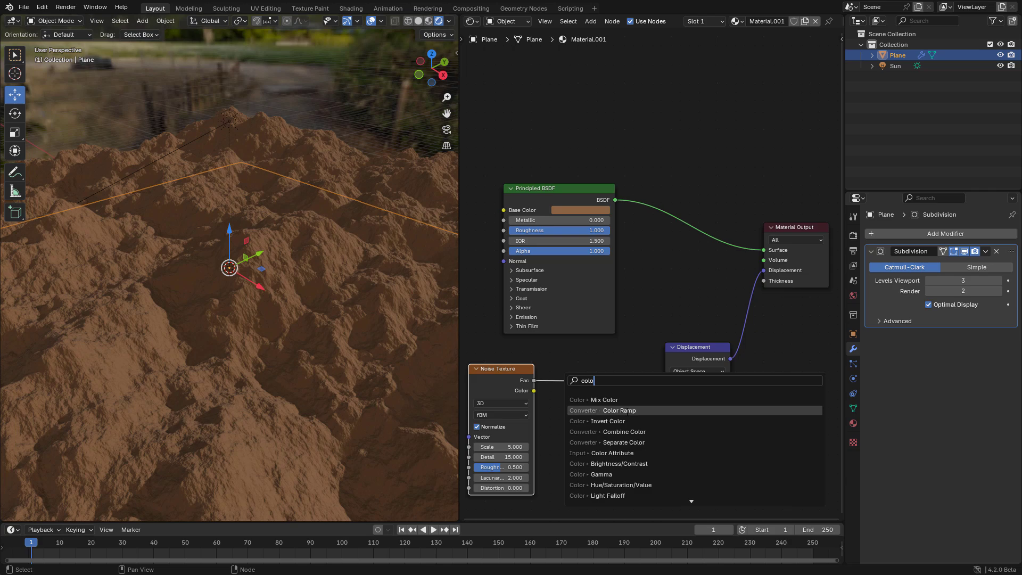
pyautogui.click(629, 410)
pyautogui.click(556, 364)
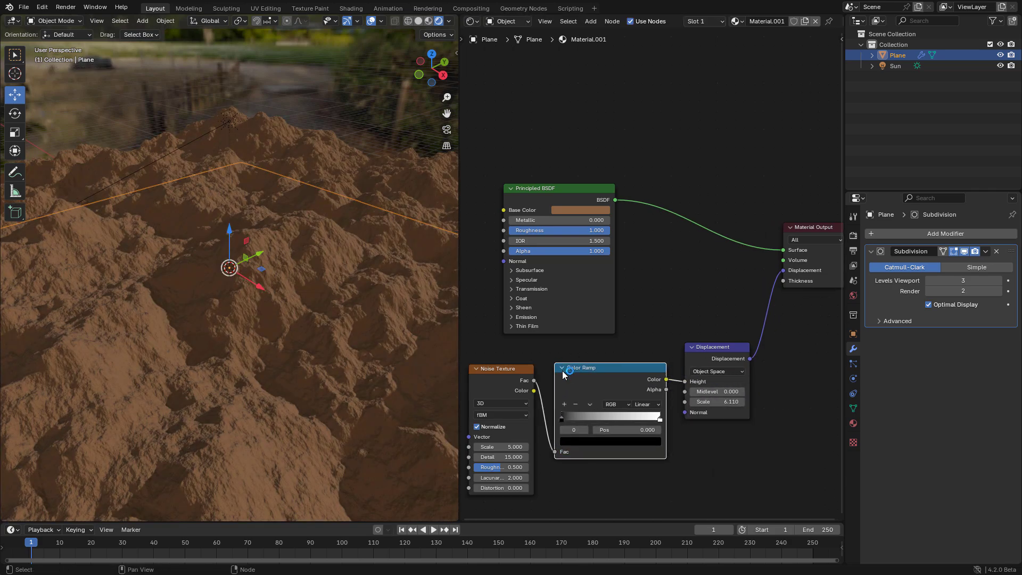
# Move the Color Ramp's black stop to position 0.464 and try pulling the white stop in to 0.623.
pyautogui.scroll(2, 562, 370)
pyautogui.moveTo(559, 395); pyautogui.dragTo(625, 401)
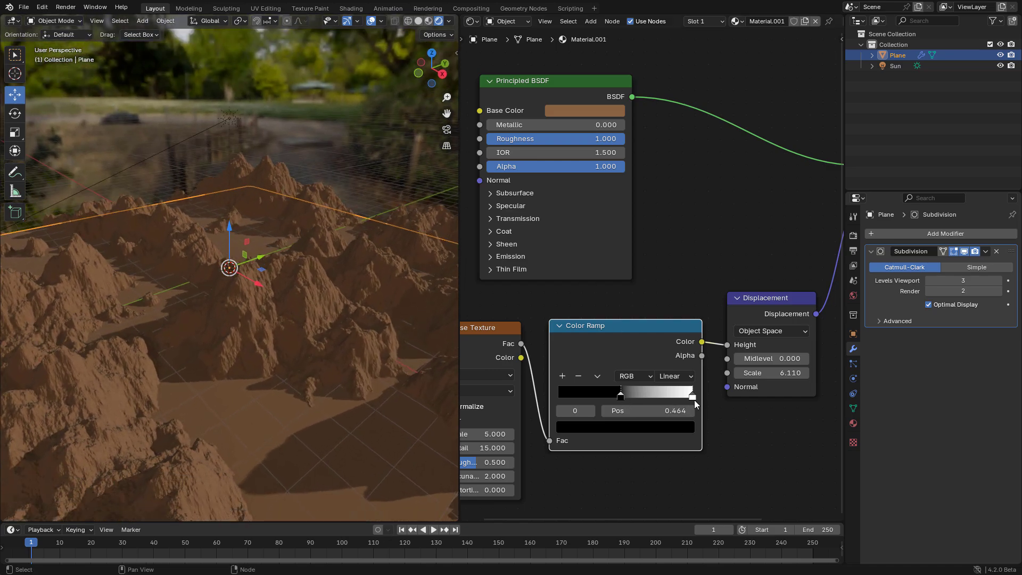
pyautogui.moveTo(693, 397); pyautogui.dragTo(641, 394)
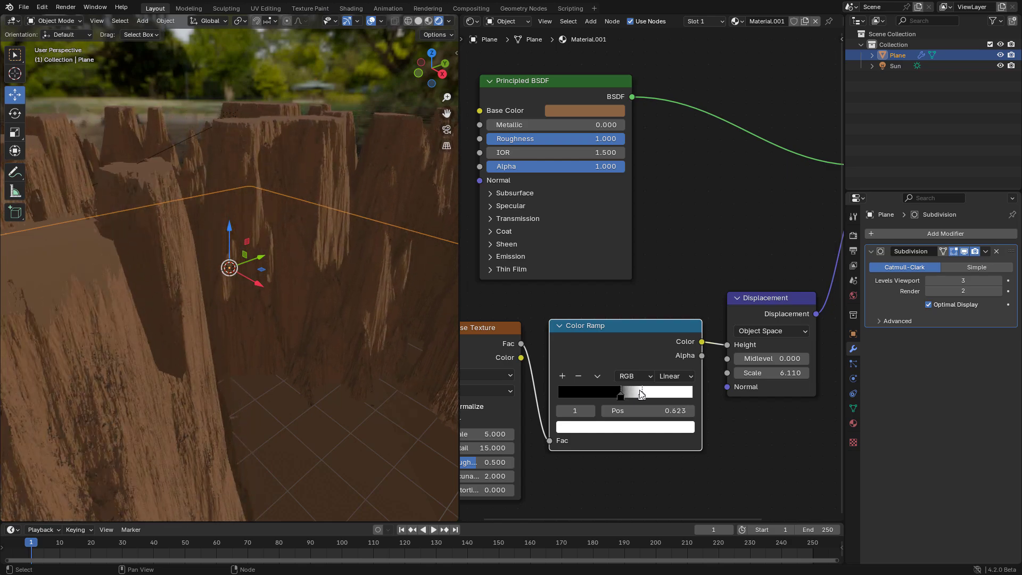
pyautogui.rightClick(640, 392)
# Lighten the Color Ramp's black stop to a Value of 0.689 and pull the white stop in to about position 0.64.
pyautogui.click(621, 396)
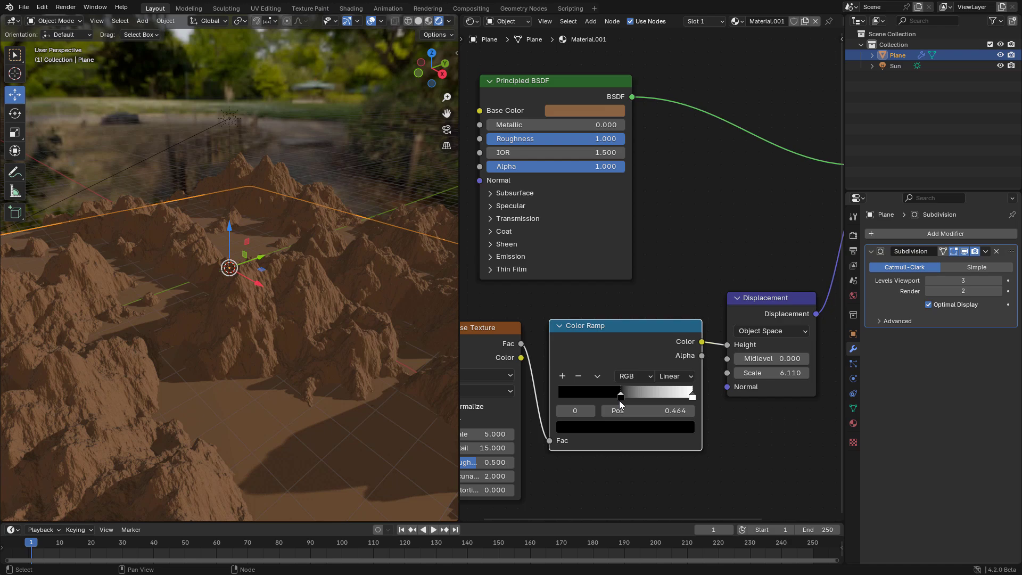
pyautogui.click(621, 429)
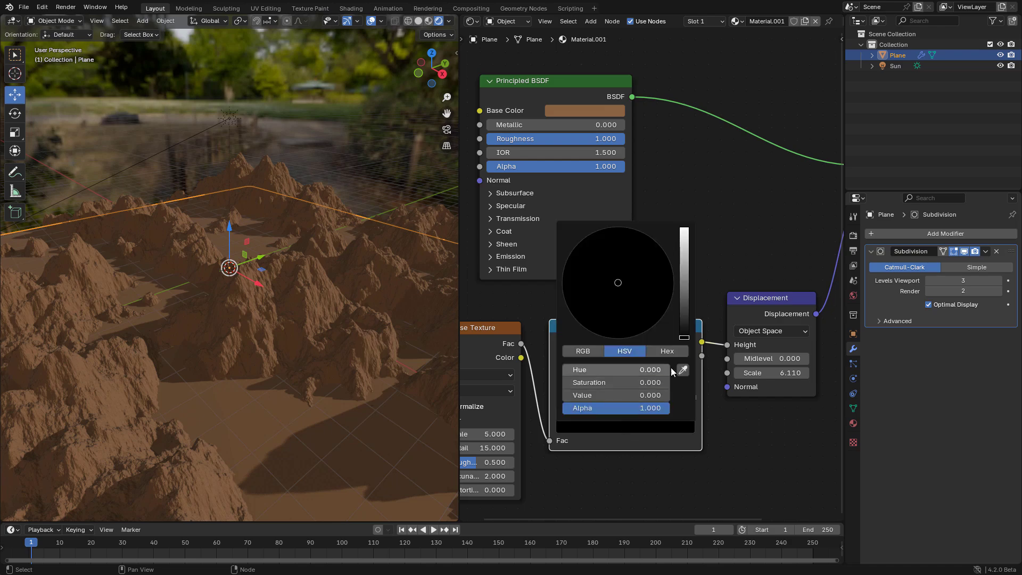
pyautogui.moveTo(684, 324); pyautogui.dragTo(684, 258)
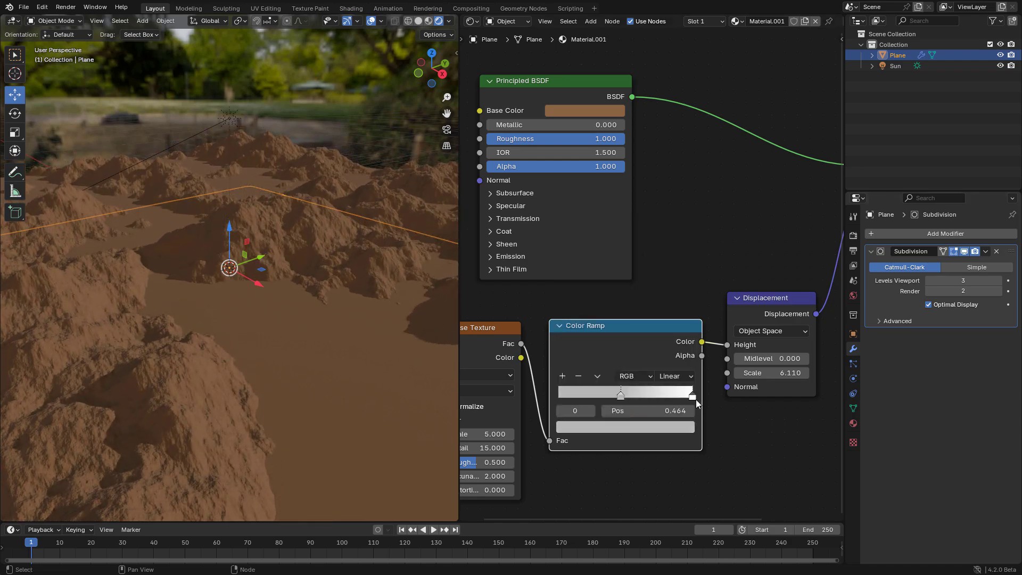
pyautogui.click(692, 397)
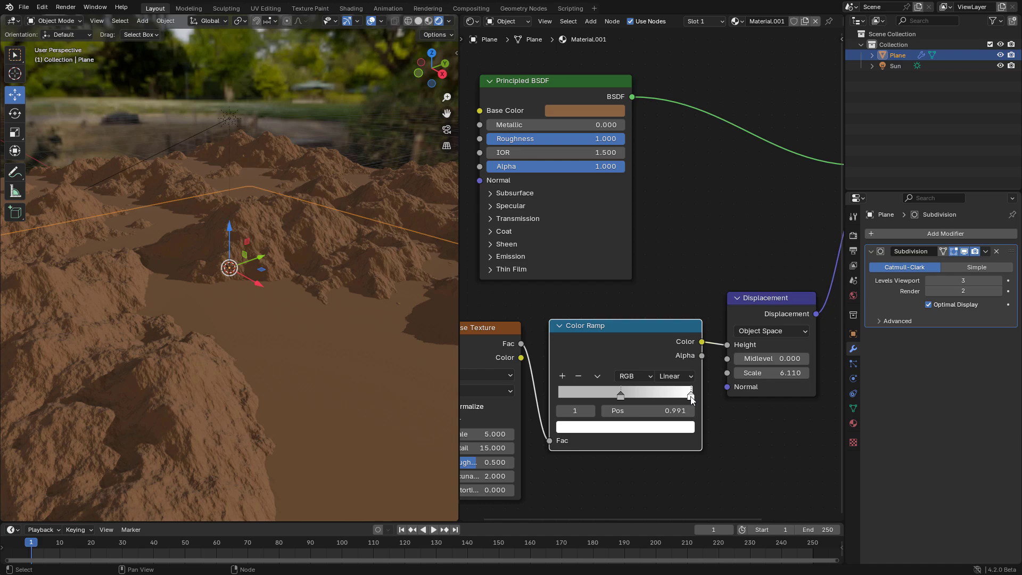
pyautogui.moveTo(691, 399); pyautogui.dragTo(574, 384)
pyautogui.rightClick(573, 384)
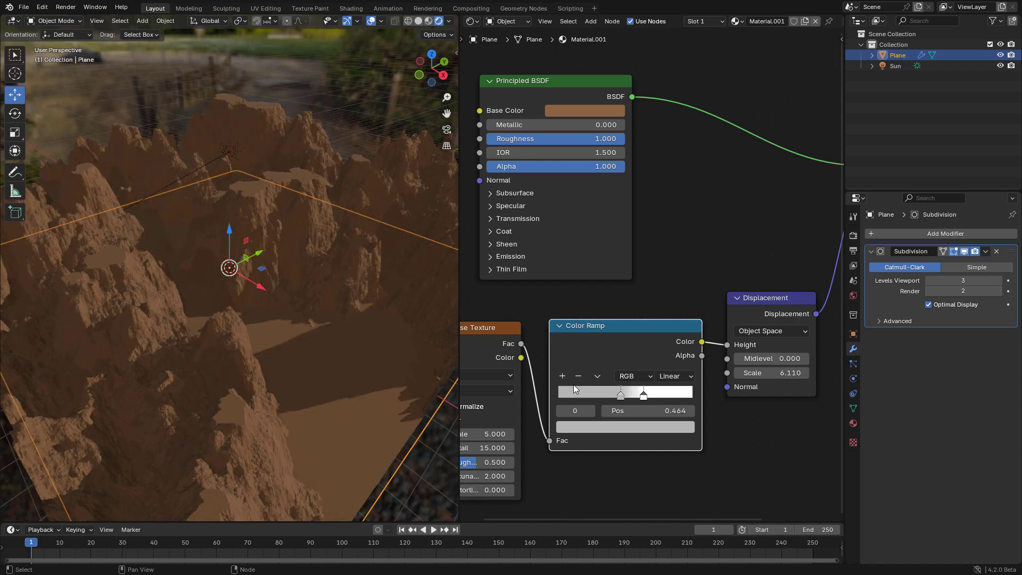
pyautogui.click(625, 427)
pyautogui.moveTo(681, 262); pyautogui.dragTo(684, 244)
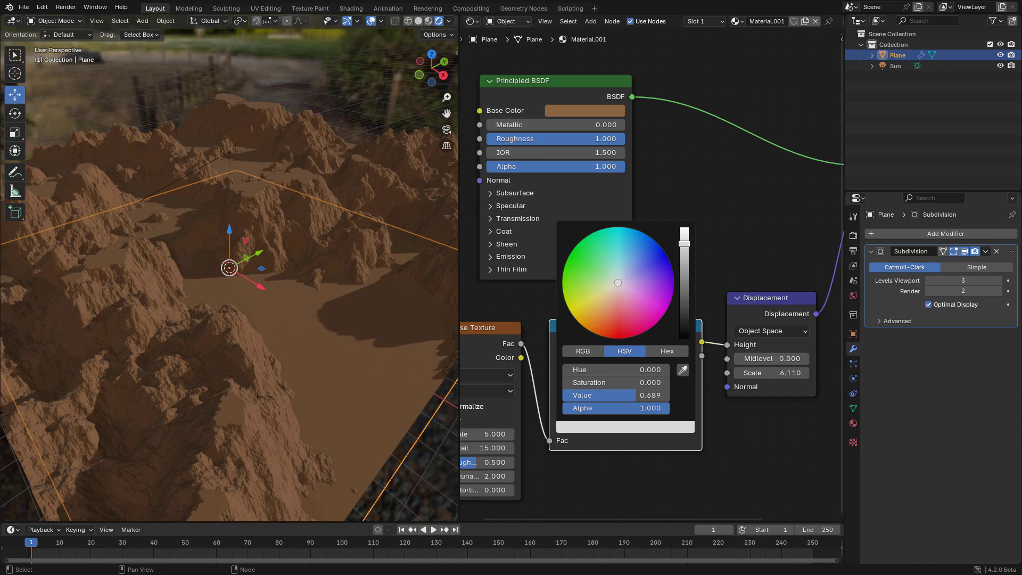
# Add a third Color Ramp stop at position 1.000 and brighten it to a Value of 0.991.
pyautogui.scroll(3, 334, 255)
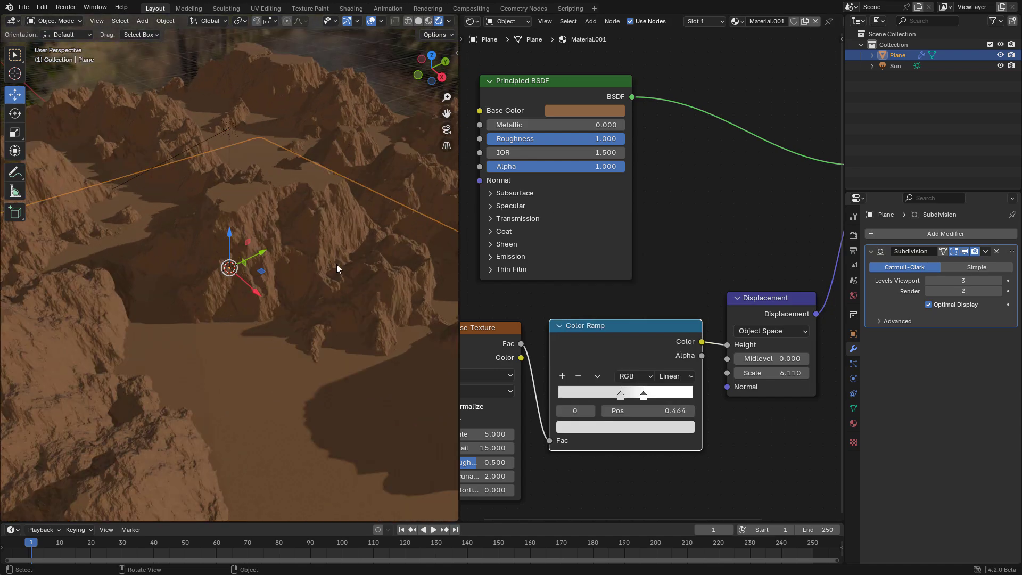
pyautogui.click(562, 377)
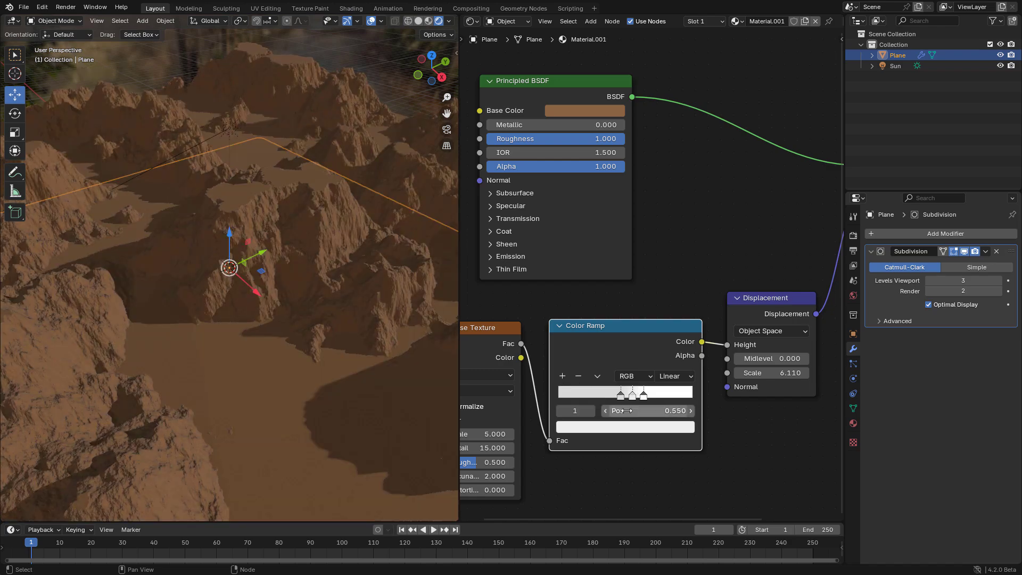
pyautogui.moveTo(632, 395); pyautogui.dragTo(688, 396)
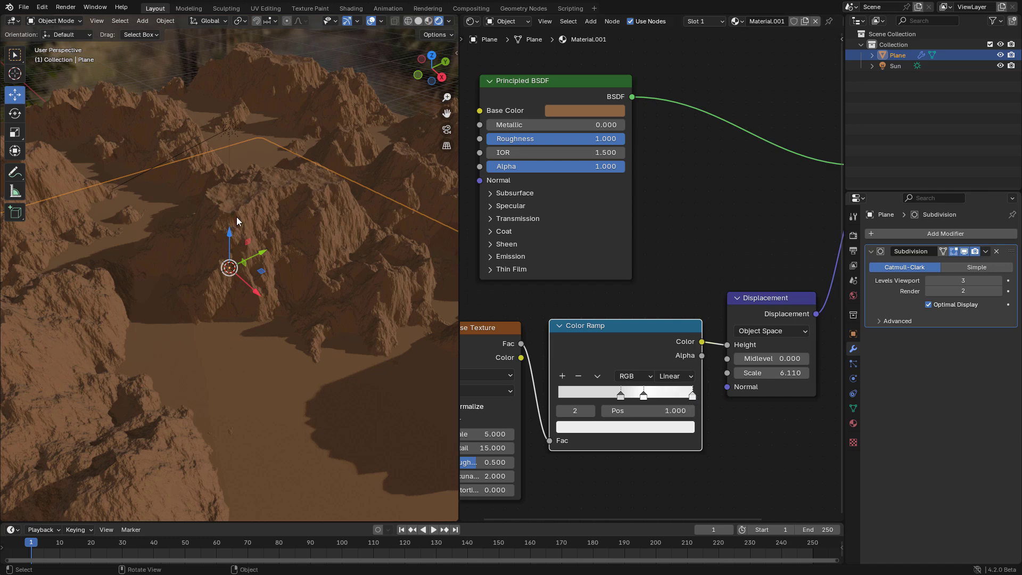
pyautogui.click(672, 433)
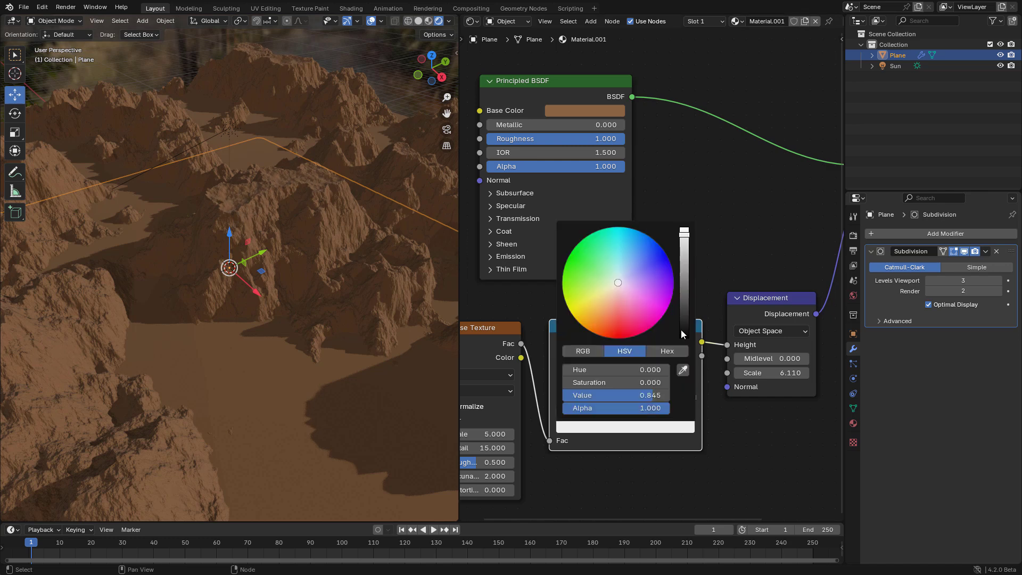
pyautogui.moveTo(685, 239)
pyautogui.mouseDown()
pyautogui.moveTo(685, 250)
pyautogui.moveTo(684, 228)
pyautogui.mouseUp()
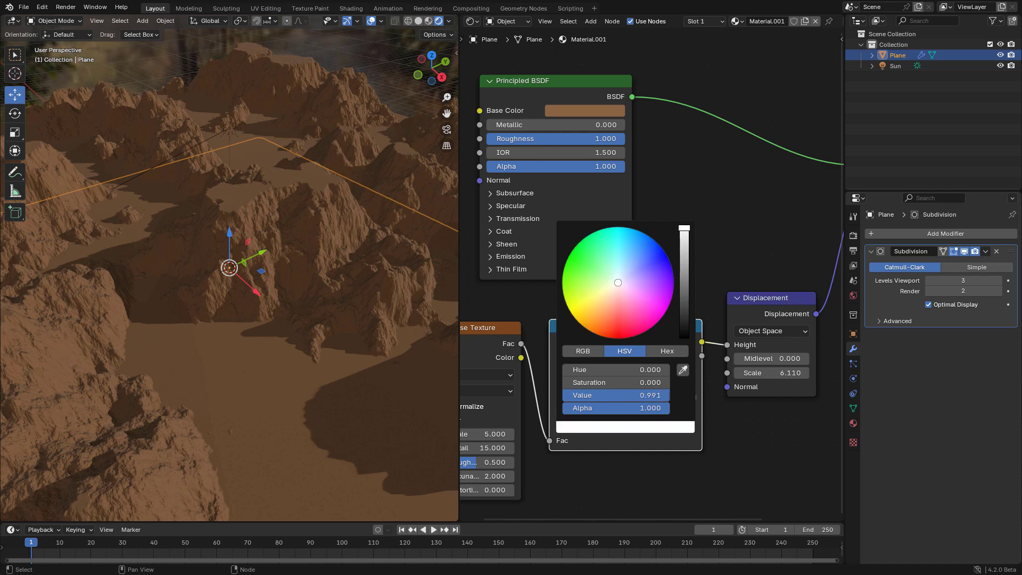
pyautogui.moveTo(688, 396); pyautogui.dragTo(672, 395)
pyautogui.click(671, 430)
pyautogui.moveTo(683, 235); pyautogui.dragTo(684, 228)
pyautogui.moveTo(394, 276); pyautogui.dragTo(388, 275, button='middle')
pyautogui.hotkey('ctrl', 'z')
pyautogui.hotkey('ctrl', 'z')
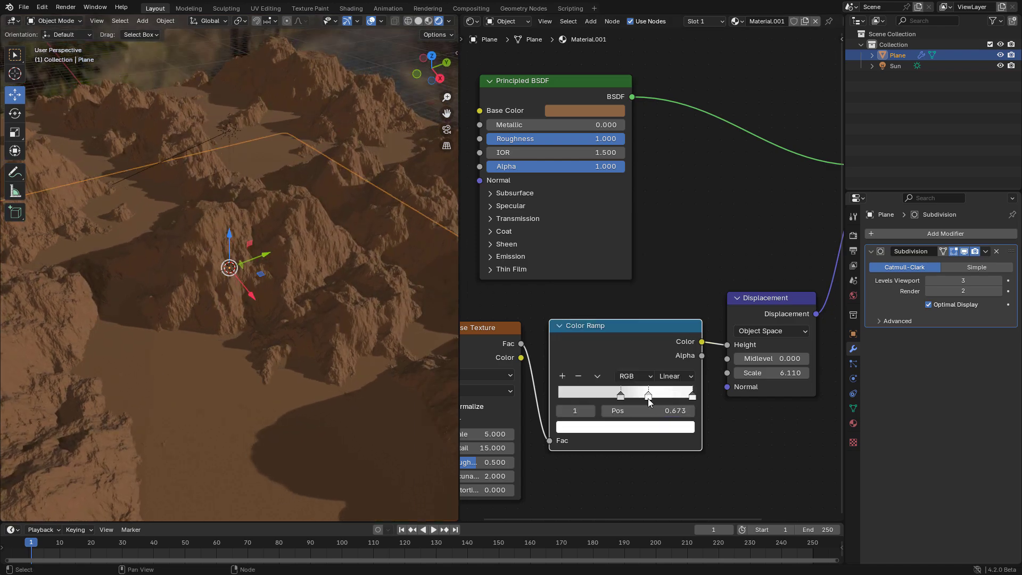
# Set the Color Ramp's middle white stop to position 0.655.
pyautogui.moveTo(644, 399); pyautogui.dragTo(644, 399)
pyautogui.moveTo(399, 270)
pyautogui.mouseDown(button='middle')
pyautogui.moveTo(381, 267)
pyautogui.moveTo(404, 270)
pyautogui.mouseUp(button='middle')
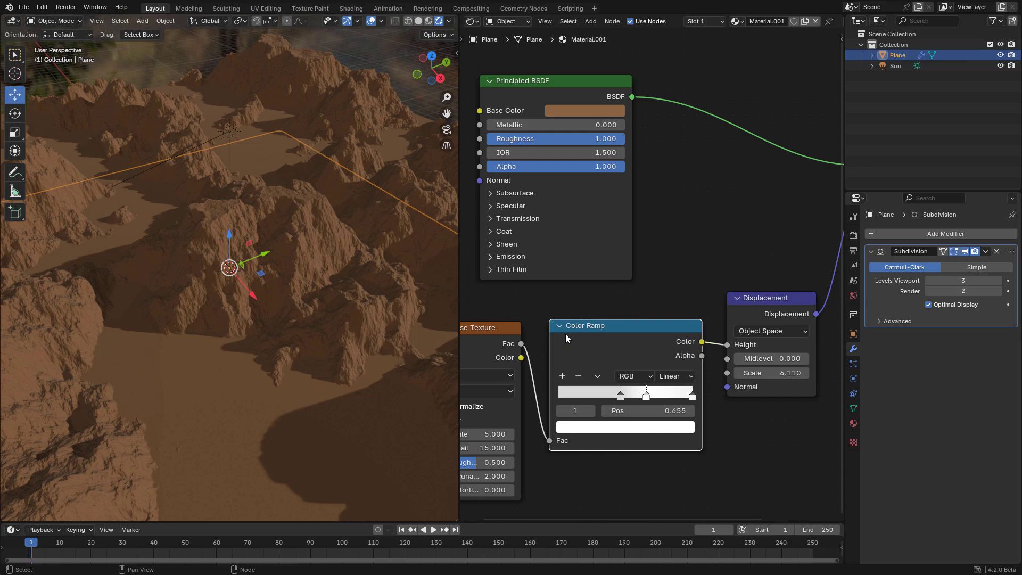
# Add another Color Ramp stop at position 0.000 and darken it to a light grey.
pyautogui.click(562, 376)
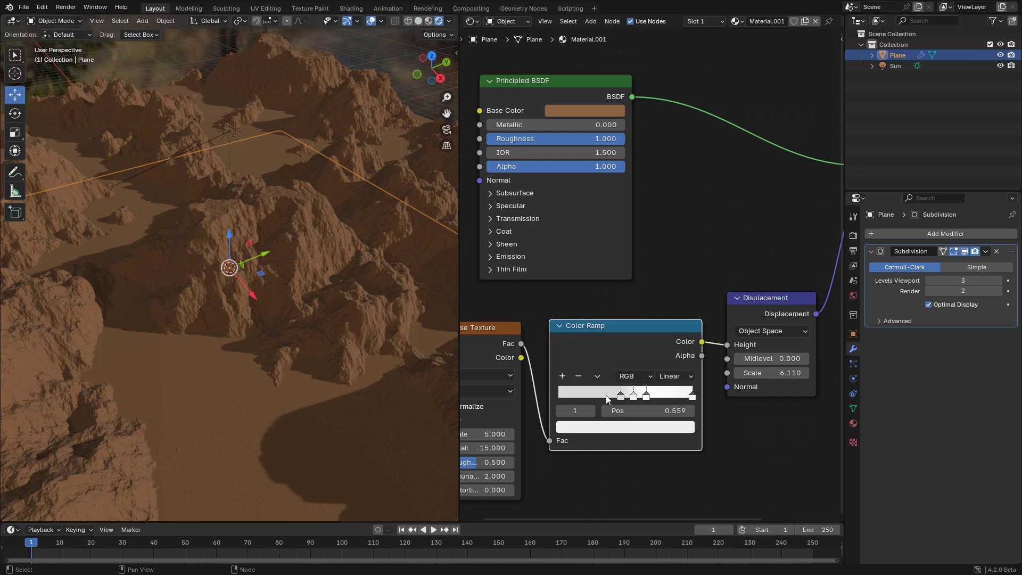
pyautogui.moveTo(633, 401); pyautogui.dragTo(554, 400)
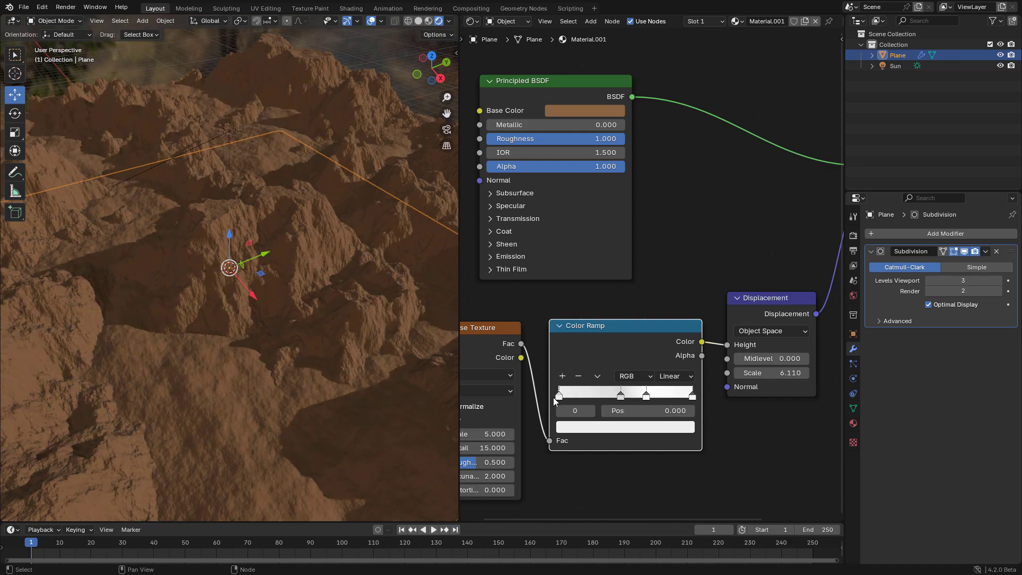
pyautogui.click(575, 427)
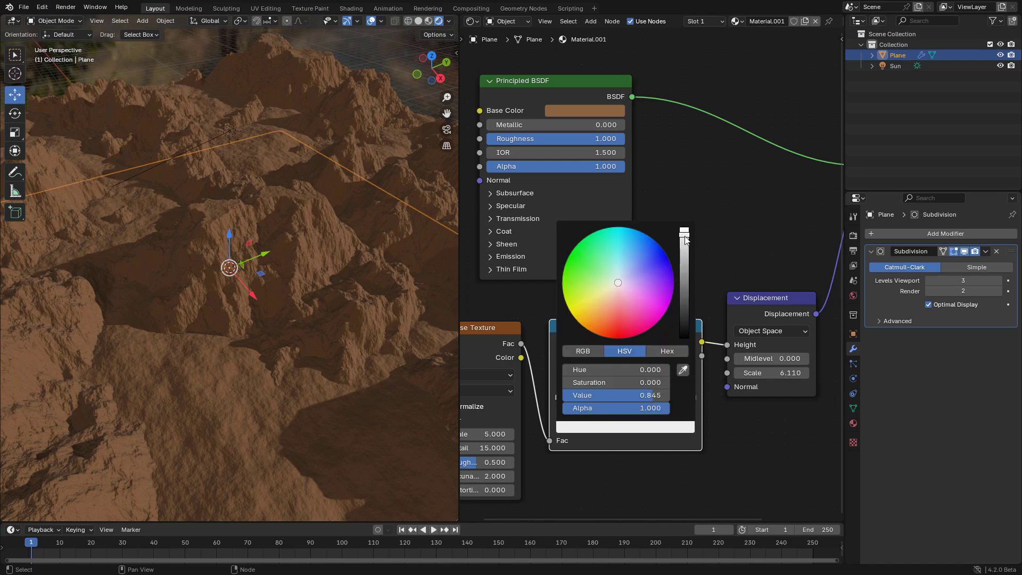
pyautogui.moveTo(685, 240)
pyautogui.mouseDown()
pyautogui.moveTo(684, 274)
pyautogui.moveTo(685, 234)
pyautogui.moveTo(684, 253)
pyautogui.mouseUp()
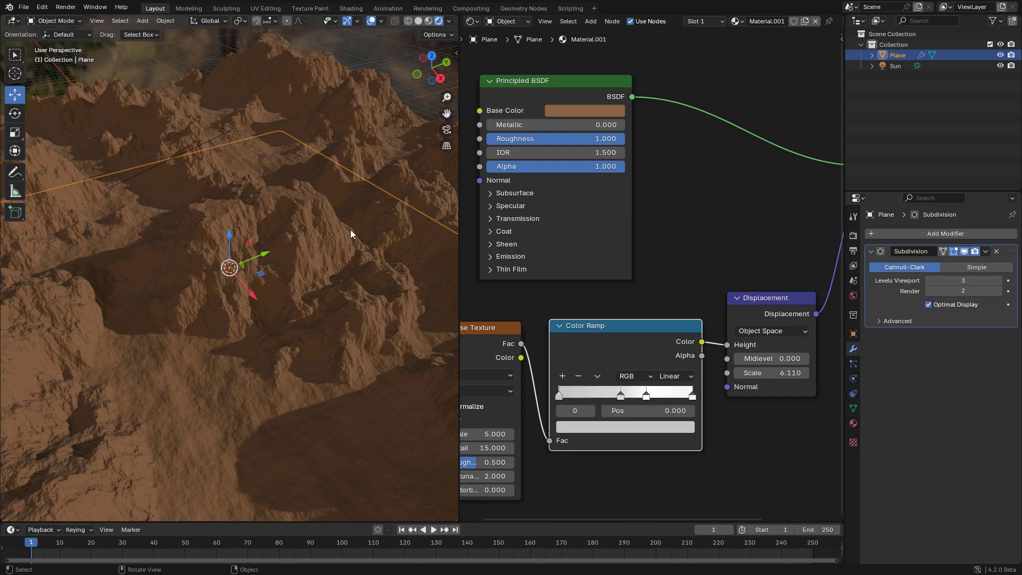
# Switch the Noise Texture's dimensions to 4D.
pyautogui.scroll(1, 612, 354)
pyautogui.moveTo(603, 362); pyautogui.dragTo(635, 327, button='middle')
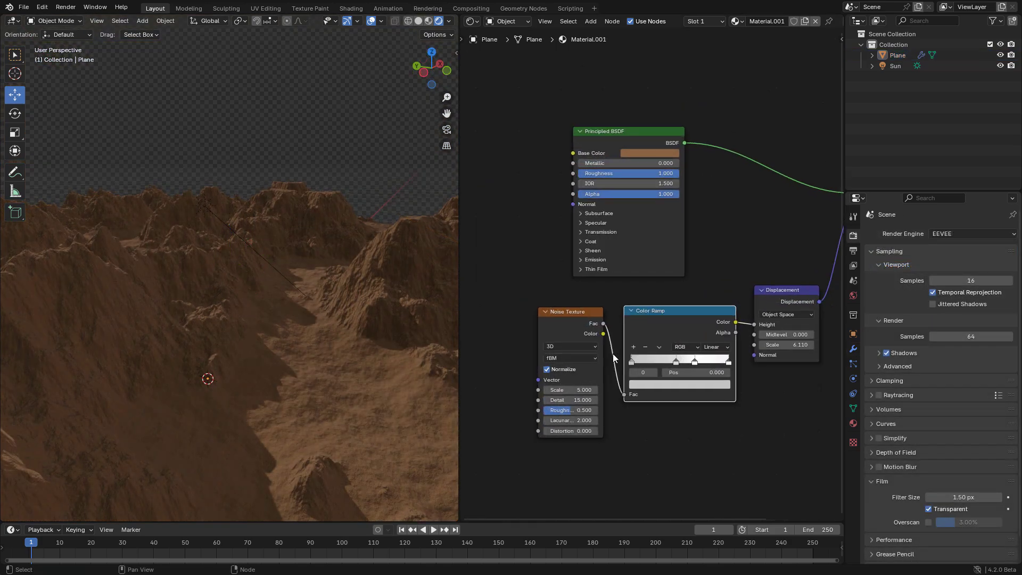
pyautogui.scroll(2, 630, 324)
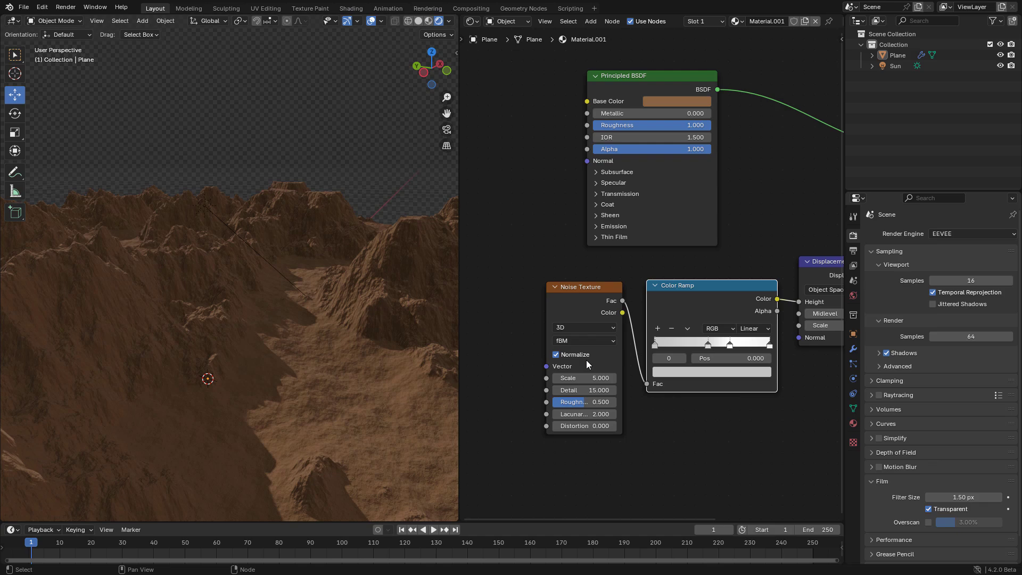
pyautogui.click(569, 327)
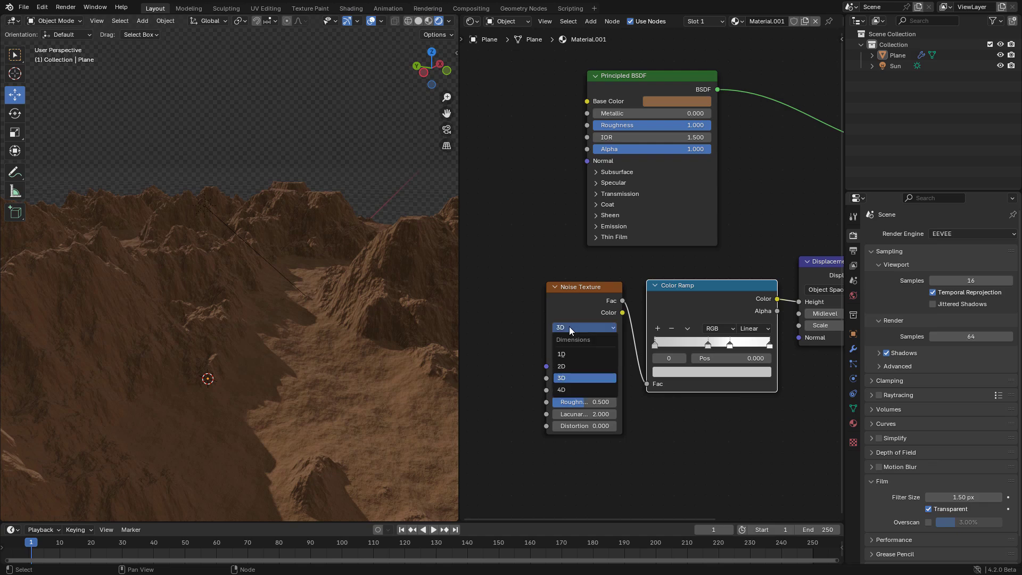
pyautogui.click(579, 390)
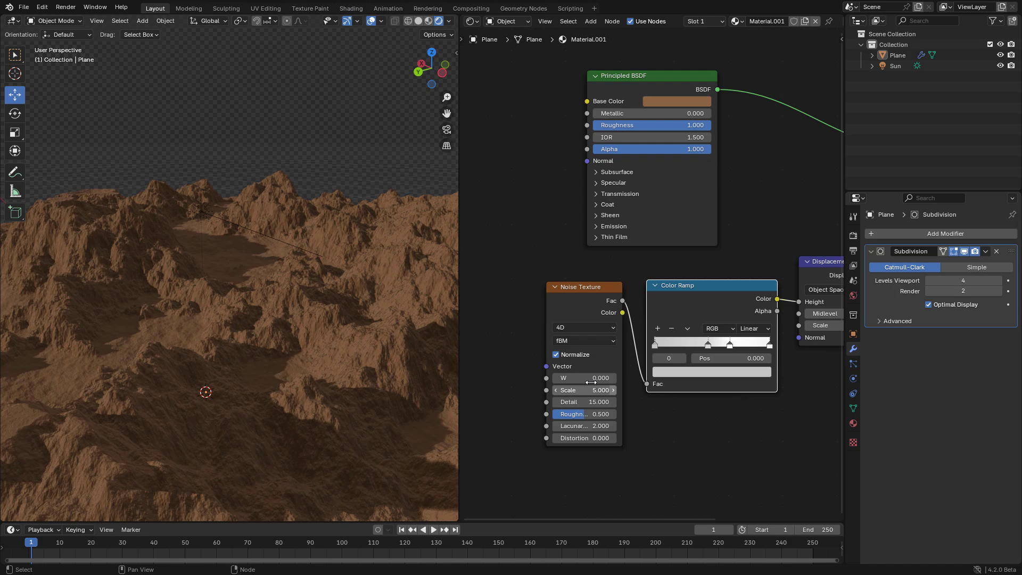
# Raise the Noise Texture's W value in 0.1 increments to 0.800 to vary the terrain shape.
pyautogui.scroll(1, 583, 373)
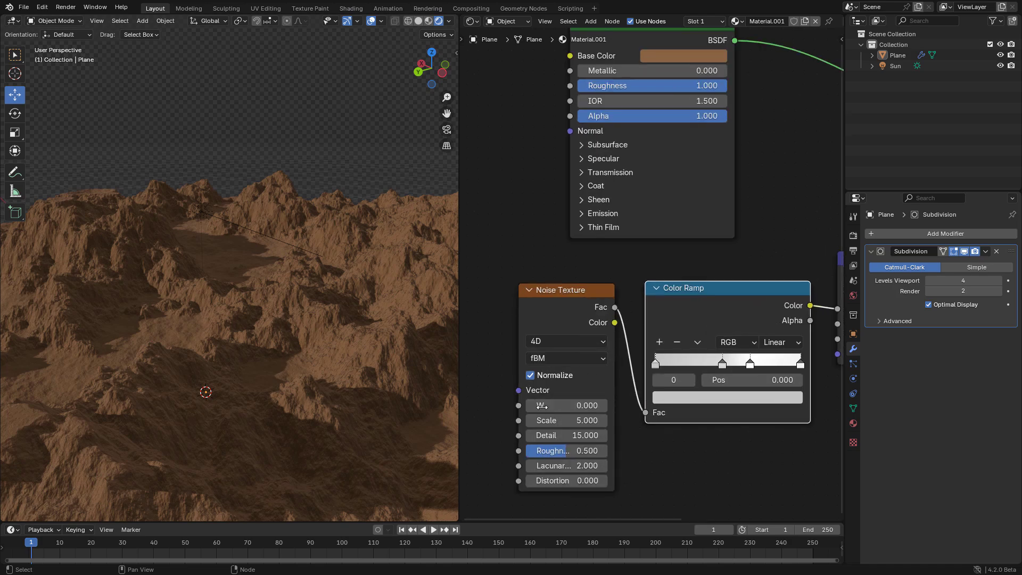
pyautogui.click(602, 406)
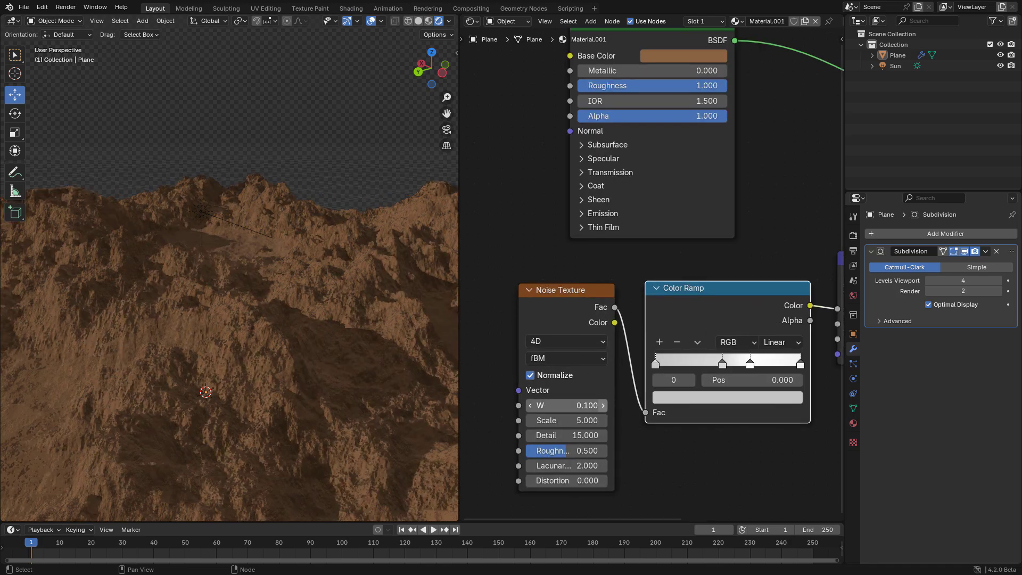
pyautogui.click(604, 406)
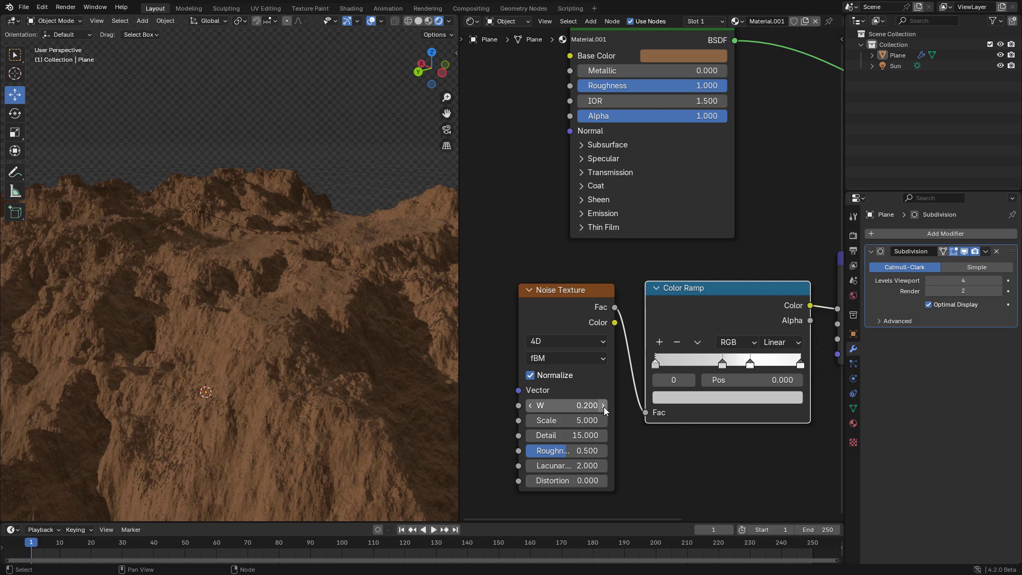
pyautogui.click(604, 406)
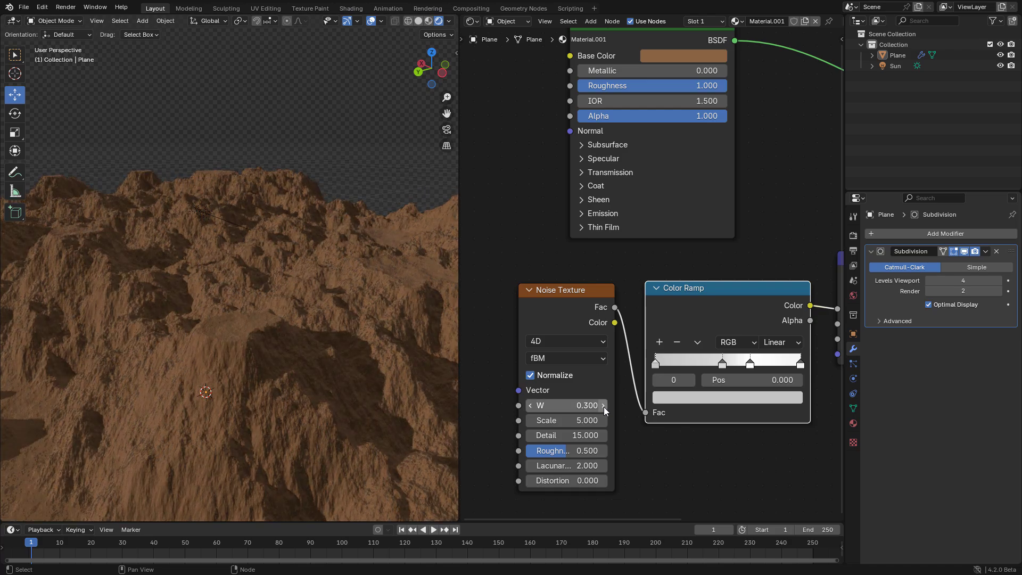
pyautogui.click(603, 406)
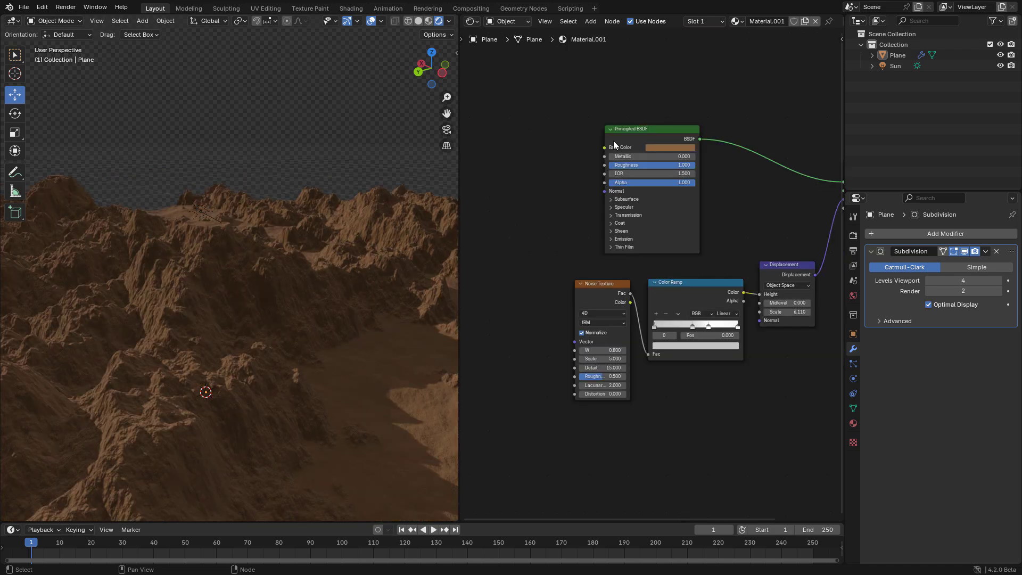
# Add a linked Texture Coordinate, Mapping and Image Texture setup feeding the Principled BSDF's Base Color.
pyautogui.click(625, 132)
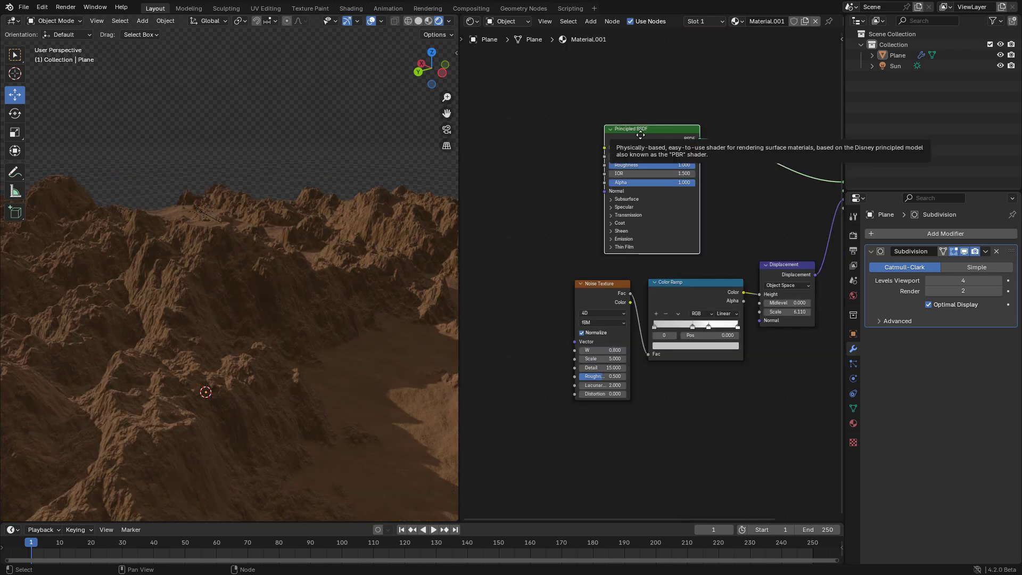
pyautogui.moveTo(640, 135); pyautogui.dragTo(636, 132)
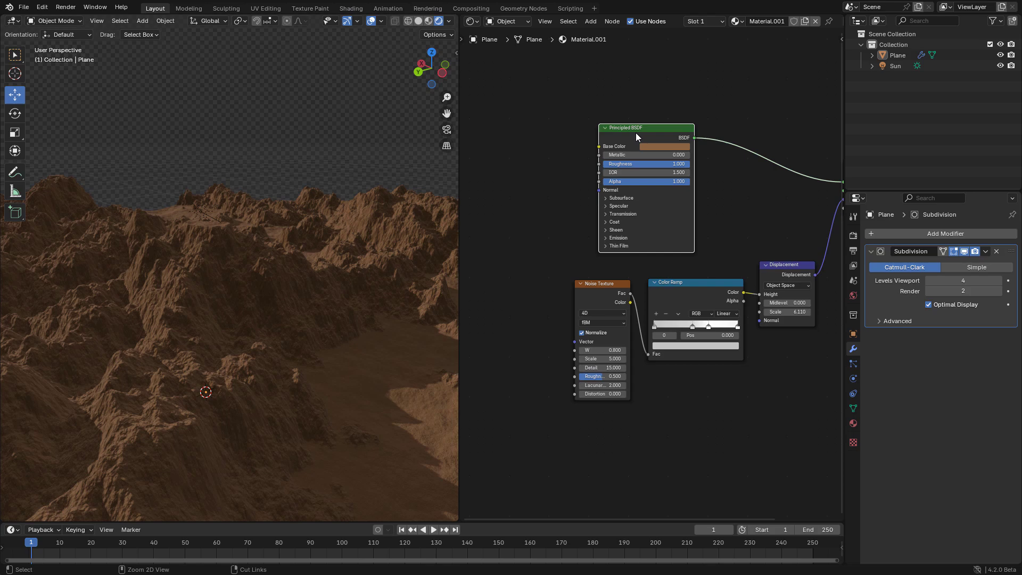
pyautogui.hotkey('ctrl', 't')
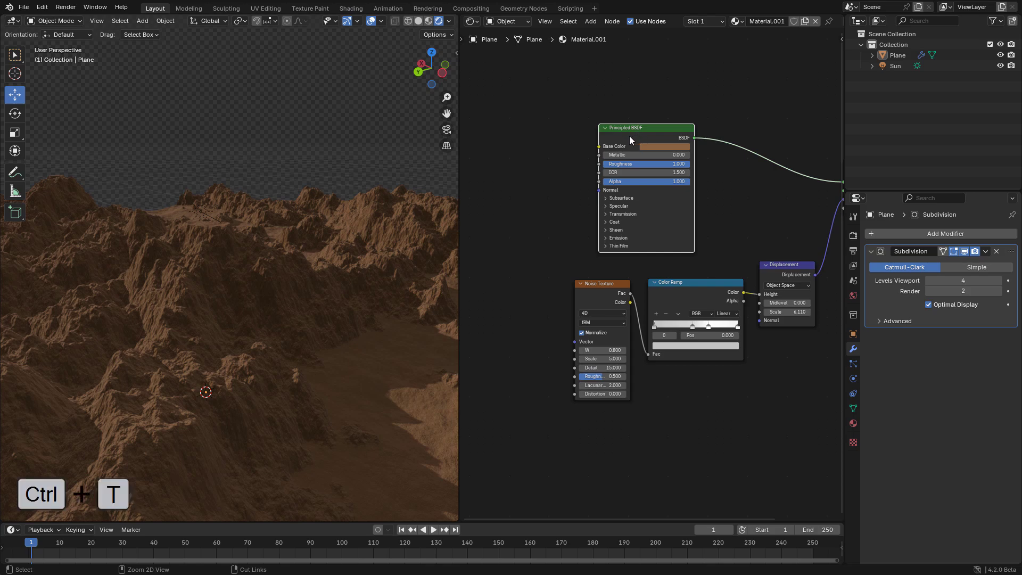
pyautogui.moveTo(564, 147); pyautogui.dragTo(657, 151, button='middle')
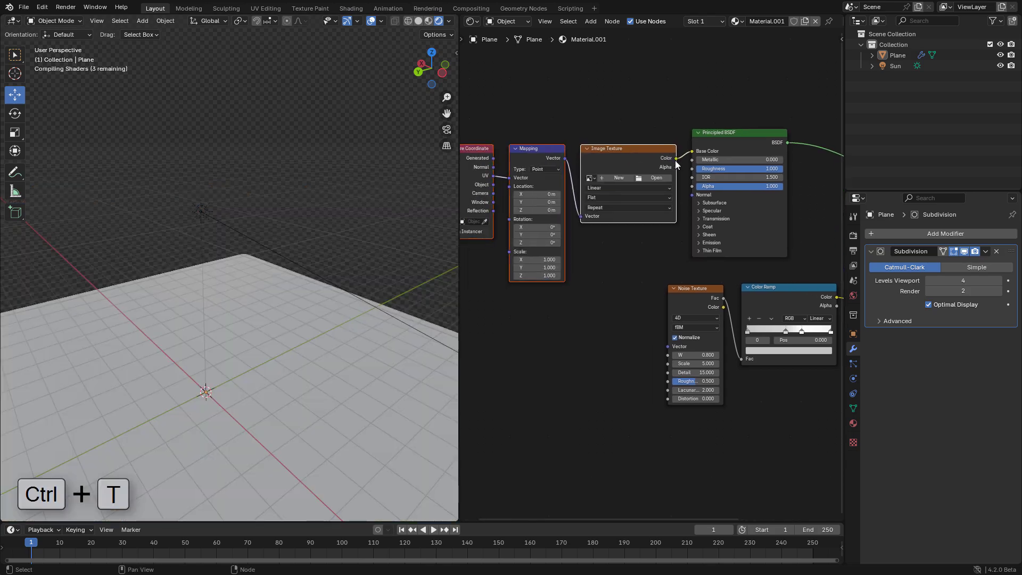
# Search the add-on preferences for "node" to check that Node Wrangler is enabled.
pyautogui.scroll(1, 675, 161)
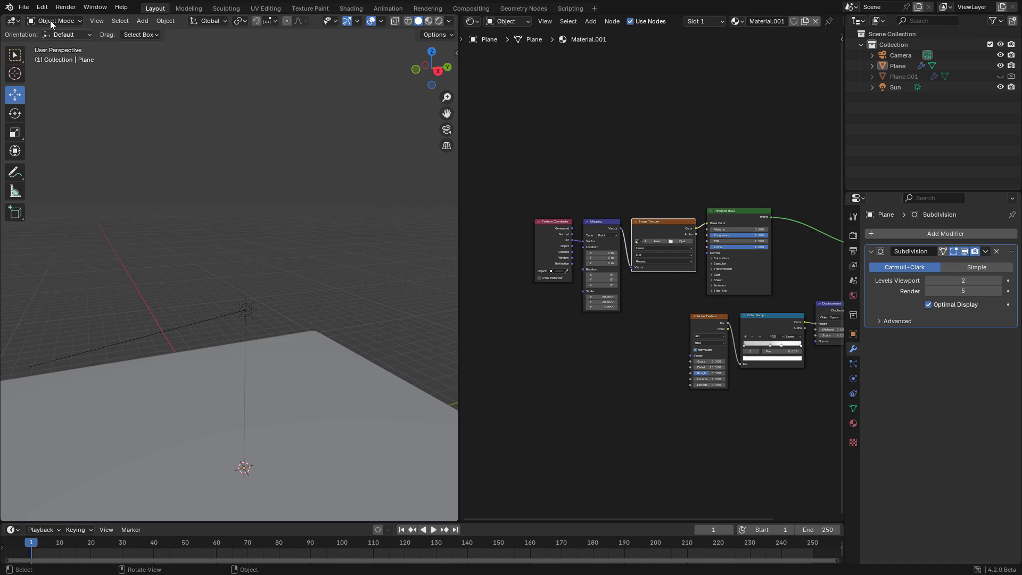
pyautogui.click(42, 6)
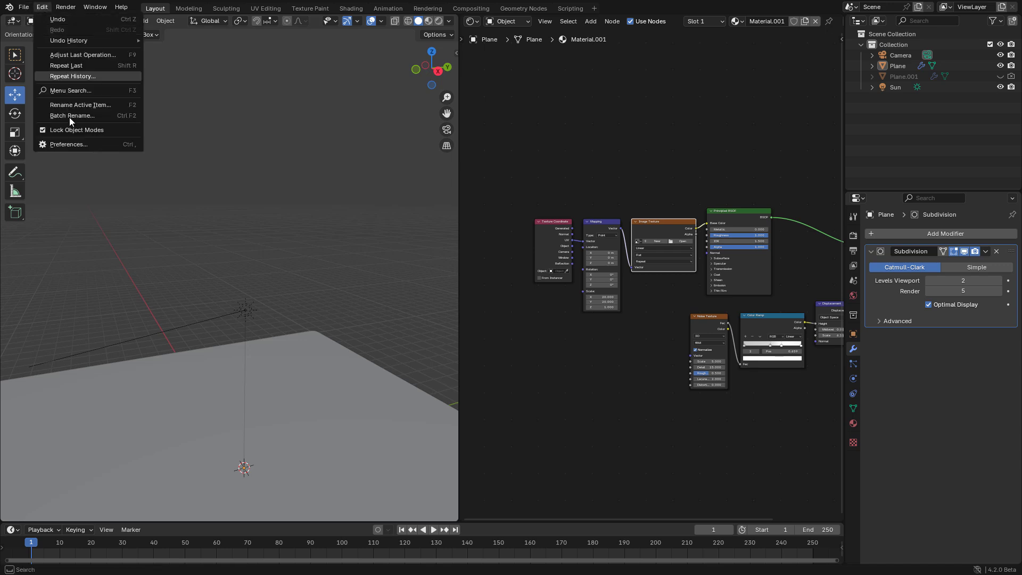
pyautogui.click(75, 145)
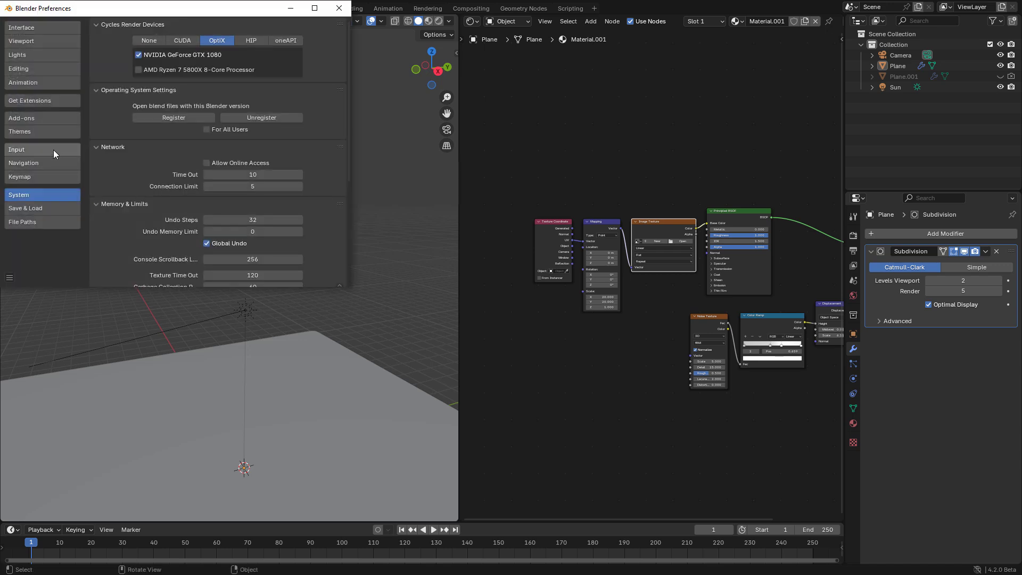
pyautogui.click(43, 117)
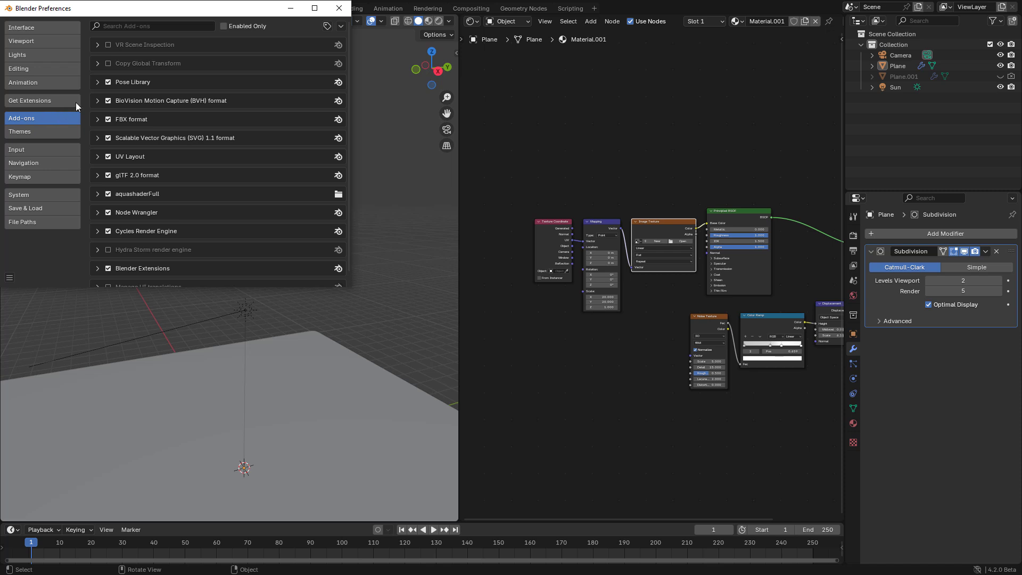
pyautogui.click(153, 27)
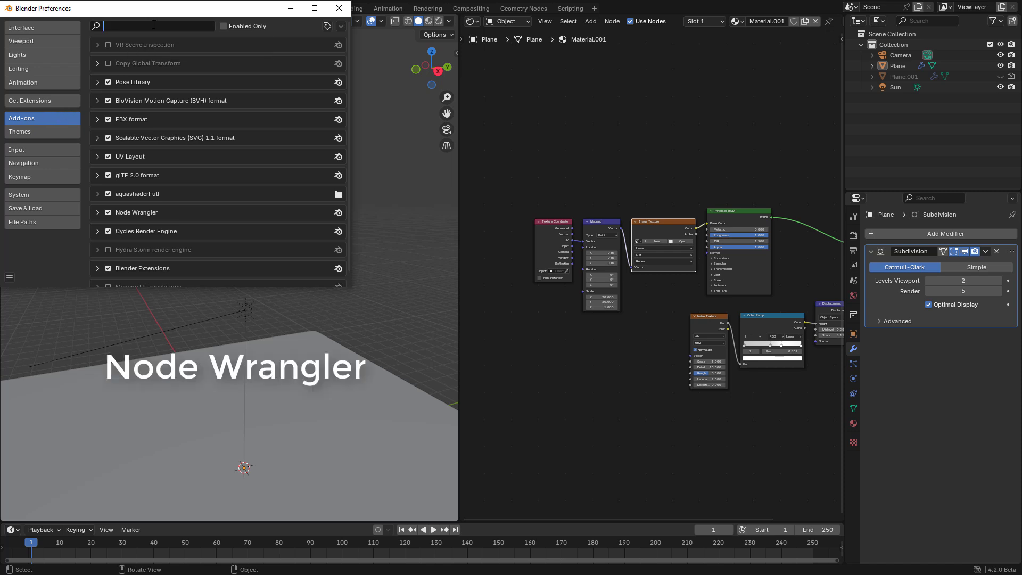
pyautogui.write('node')
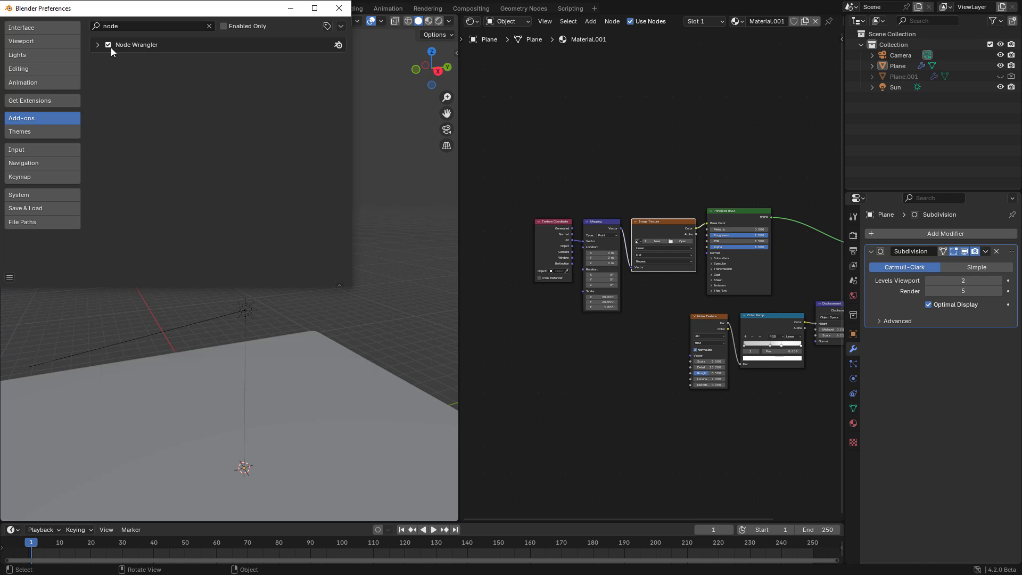
pyautogui.click(338, 8)
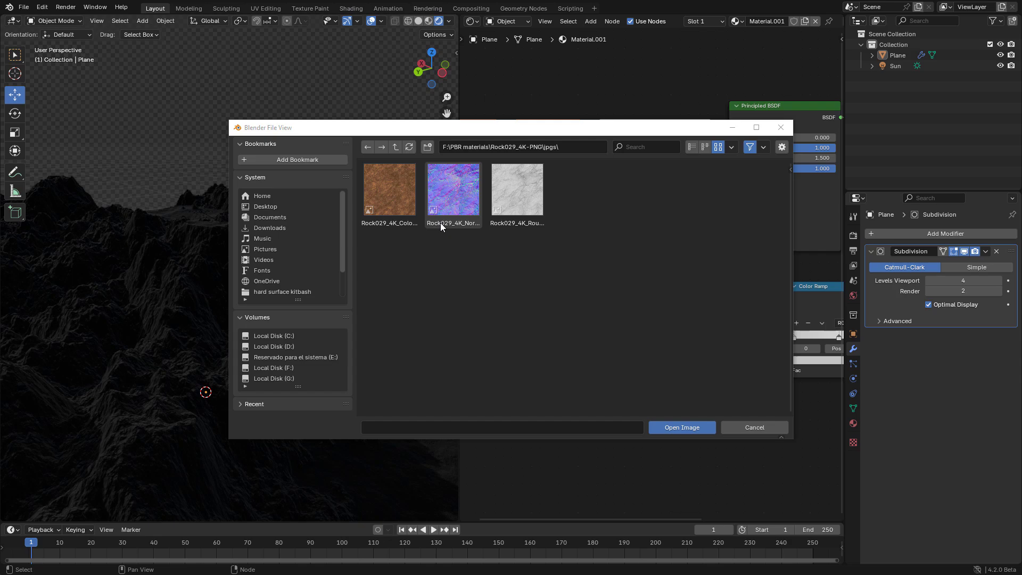
# Load Rock029_4K_Color.jpg into the Image Texture node and adjust the Mapping node's scale.
pyautogui.click(403, 218)
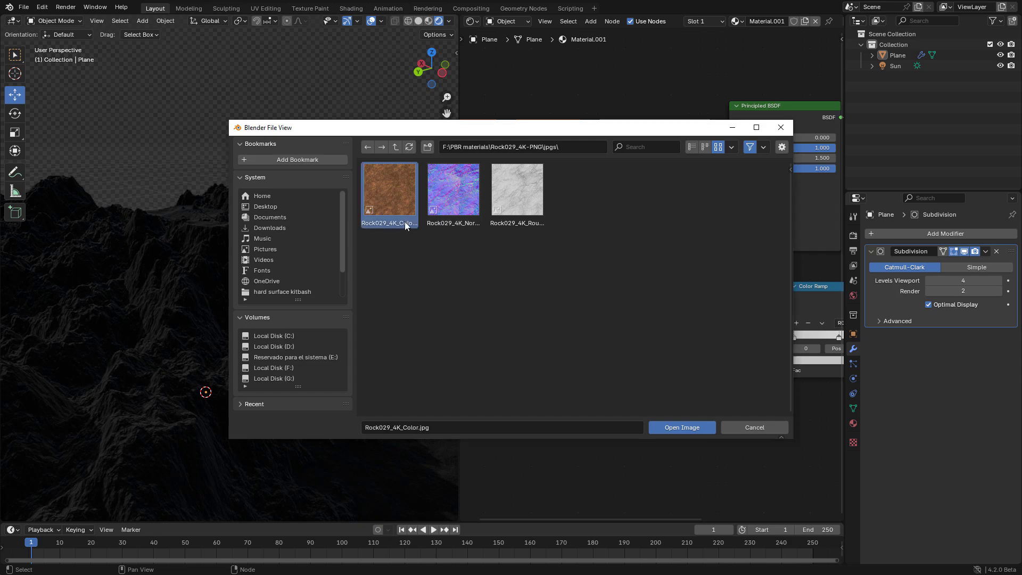
pyautogui.doubleClick(392, 197)
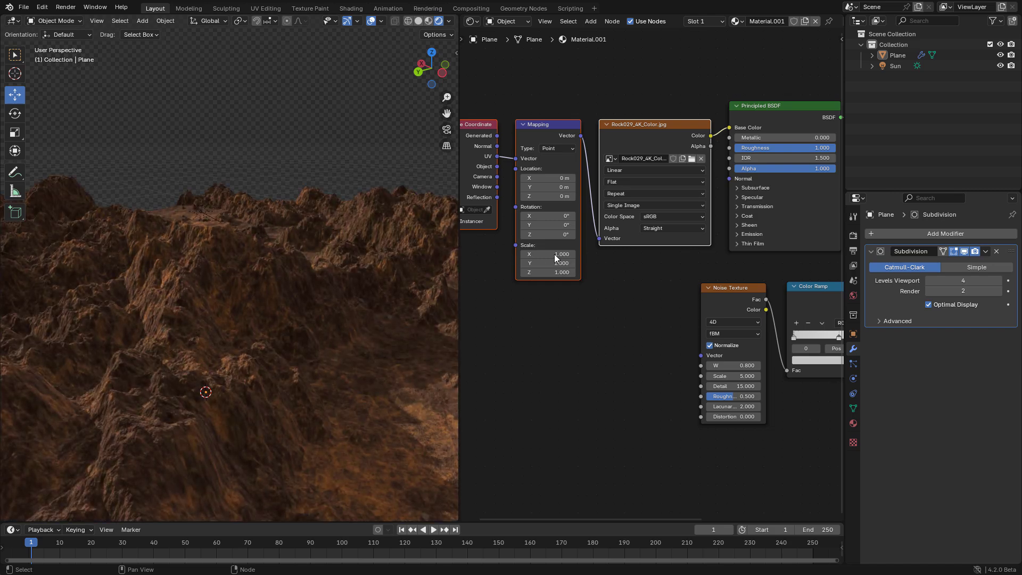
pyautogui.moveTo(564, 272); pyautogui.dragTo(564, 264)
pyautogui.press('Return')
pyautogui.moveTo(318, 216); pyautogui.dragTo(287, 214, button='middle')
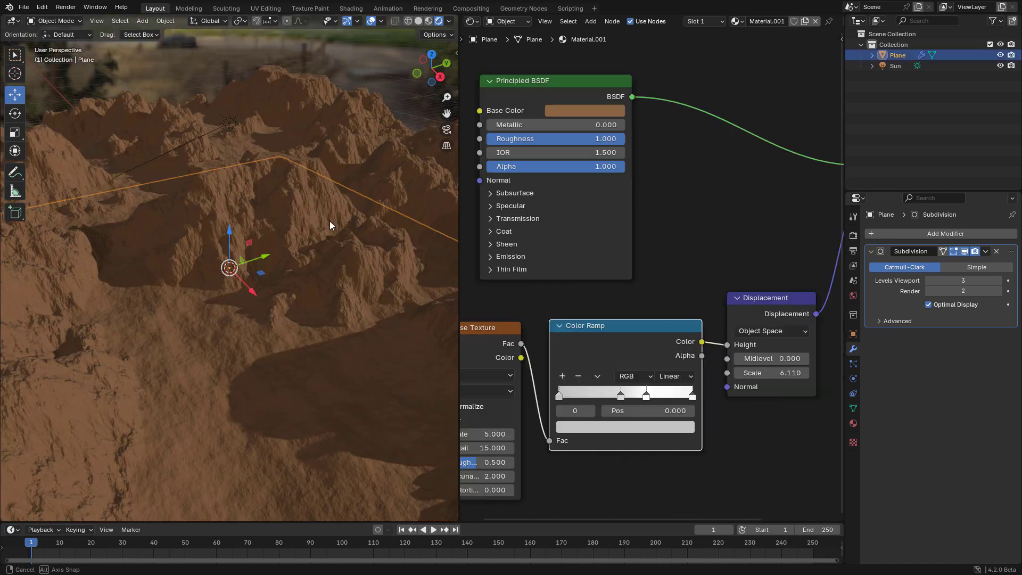
# Enable the transparent film option so the HDRI background is hidden behind the terrain.
pyautogui.moveTo(330, 224); pyautogui.dragTo(296, 234, button='middle')
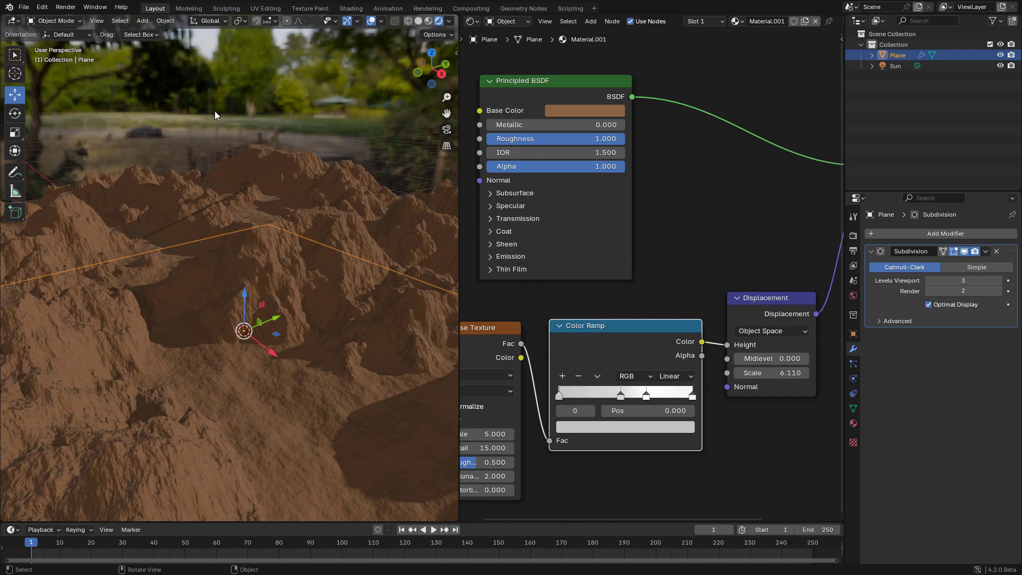
pyautogui.click(853, 235)
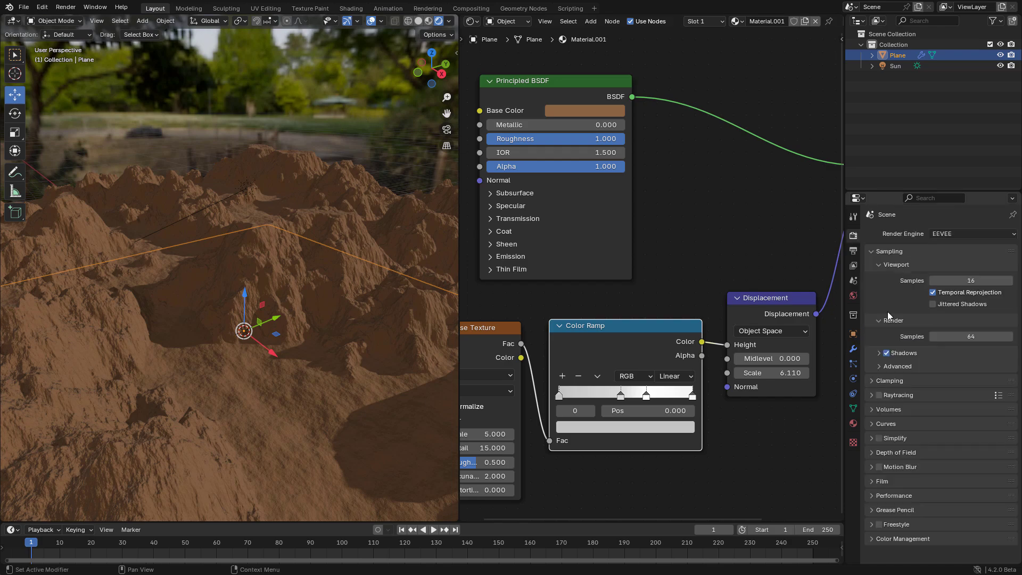
pyautogui.click(881, 481)
pyautogui.click(929, 509)
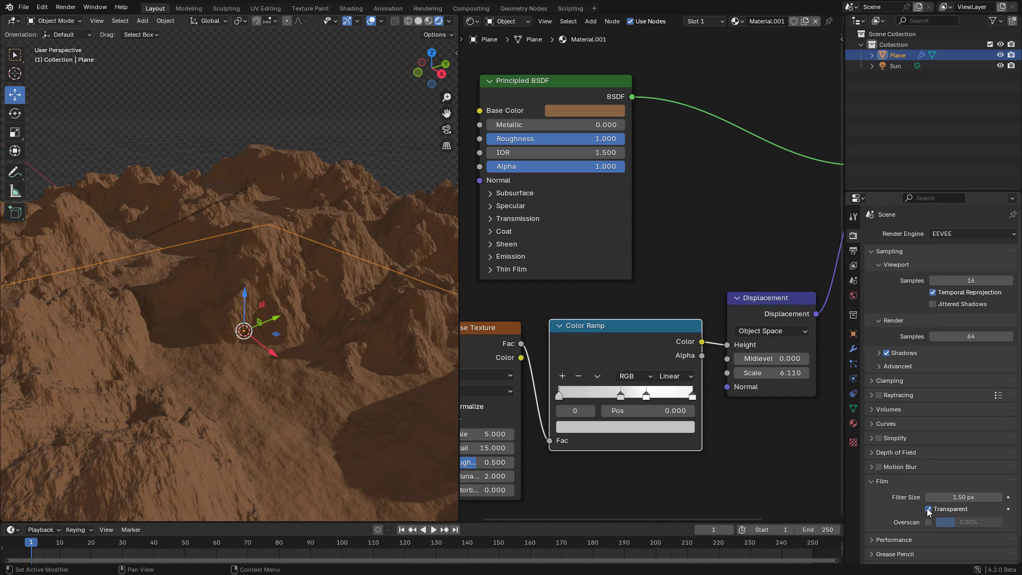
pyautogui.moveTo(329, 268); pyautogui.dragTo(306, 270, button='middle')
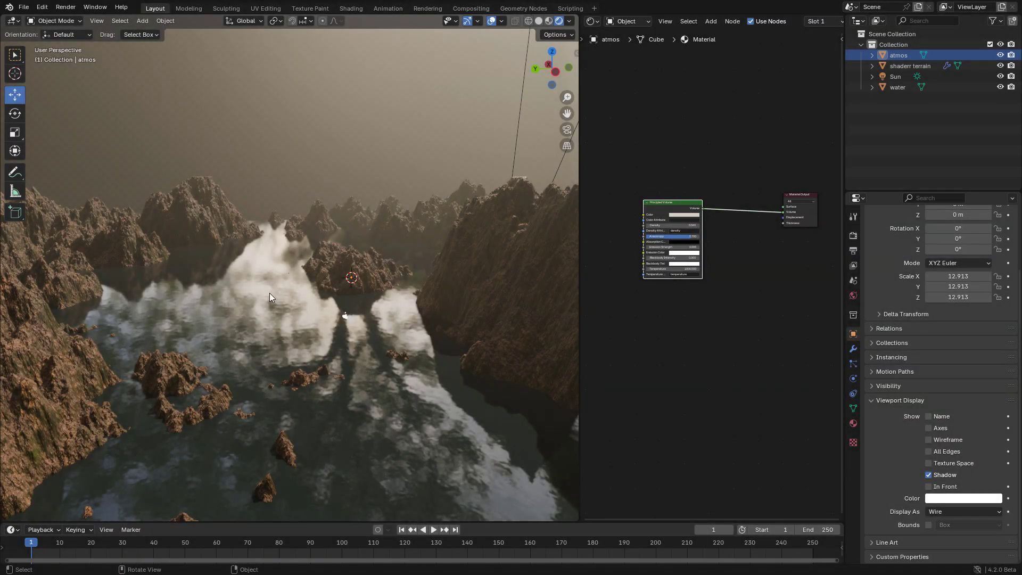
# Try moving the water plane upward along the Z axis.
pyautogui.click(269, 284)
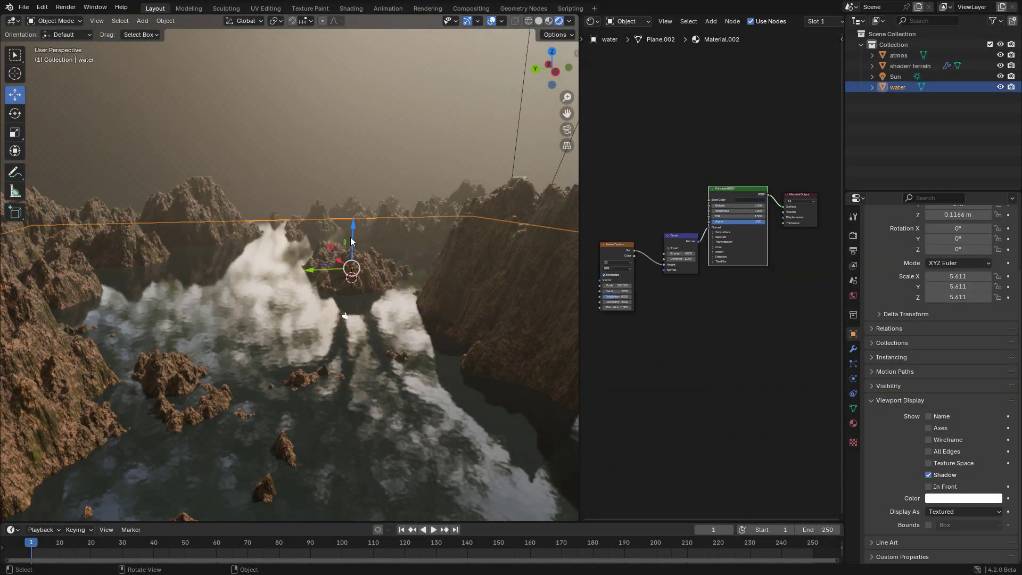
pyautogui.moveTo(352, 238); pyautogui.dragTo(352, 224)
pyautogui.rightClick(352, 224)
# Review the water material's nodes and raise the Bump node's strength to about 0.055.
pyautogui.scroll(5, 688, 244)
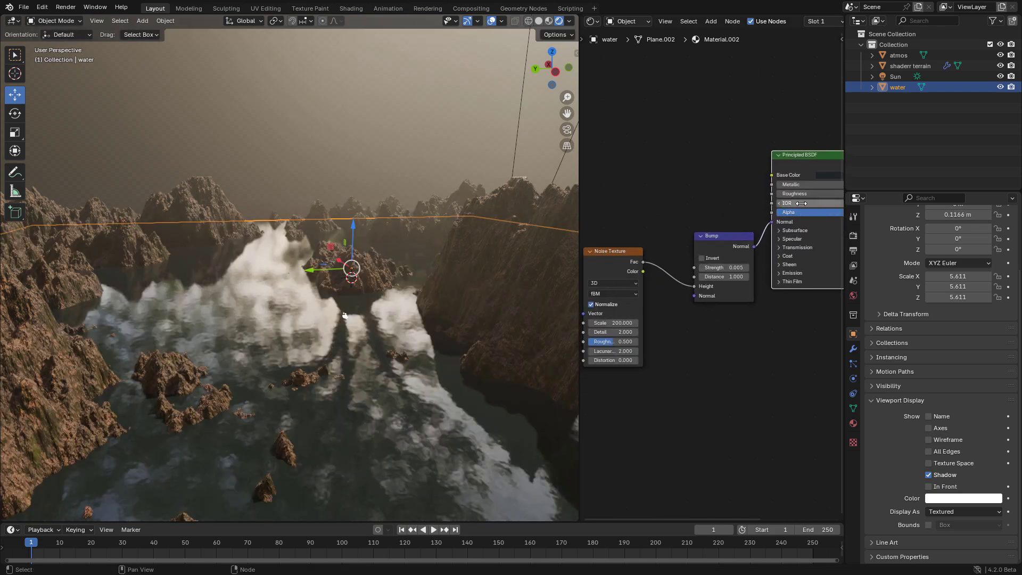
pyautogui.moveTo(834, 196); pyautogui.dragTo(801, 201, button='middle')
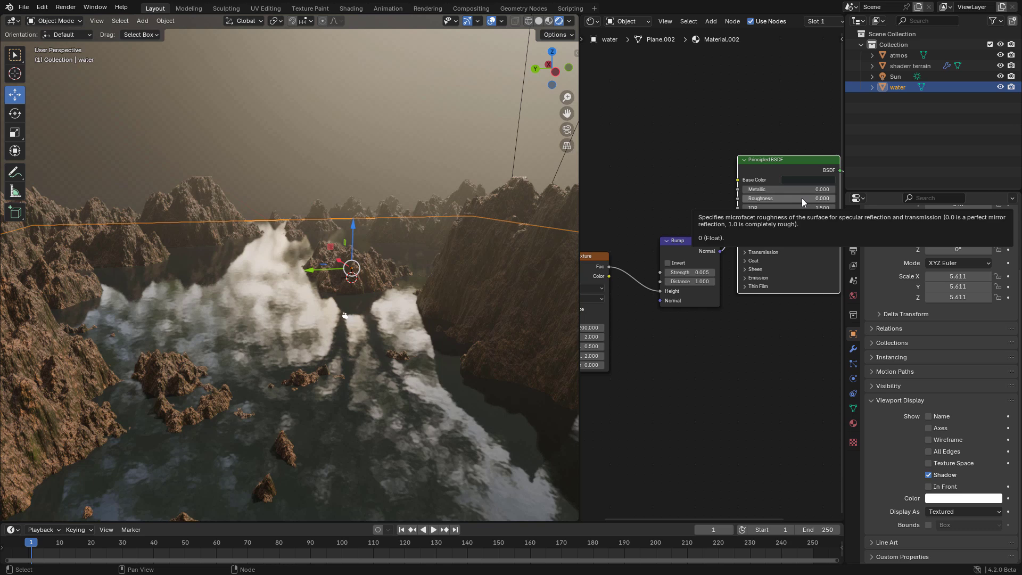
pyautogui.moveTo(688, 282); pyautogui.dragTo(732, 268, button='middle')
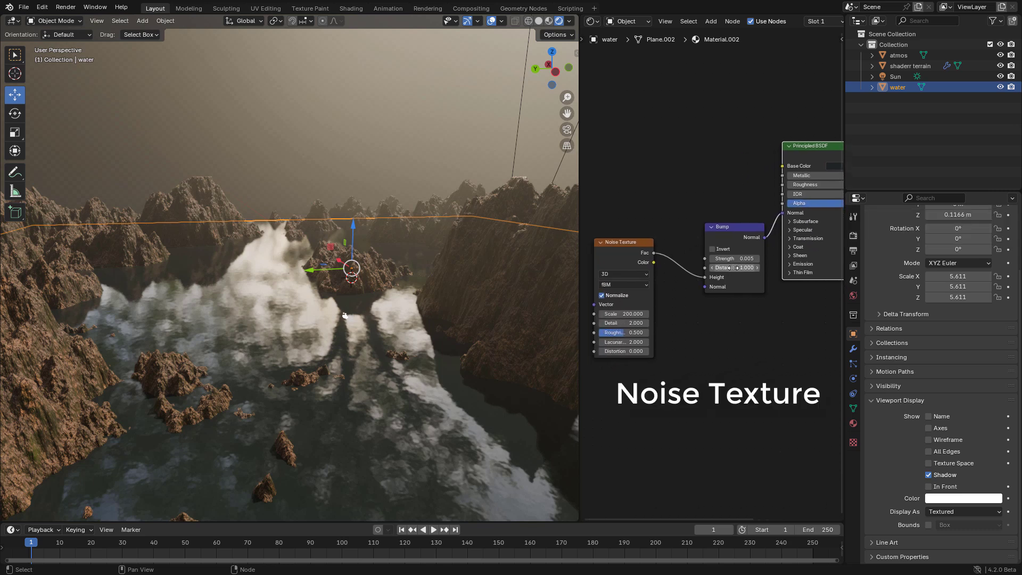
pyautogui.moveTo(624, 259)
pyautogui.mouseDown()
pyautogui.moveTo(622, 239)
pyautogui.moveTo(627, 266)
pyautogui.mouseUp()
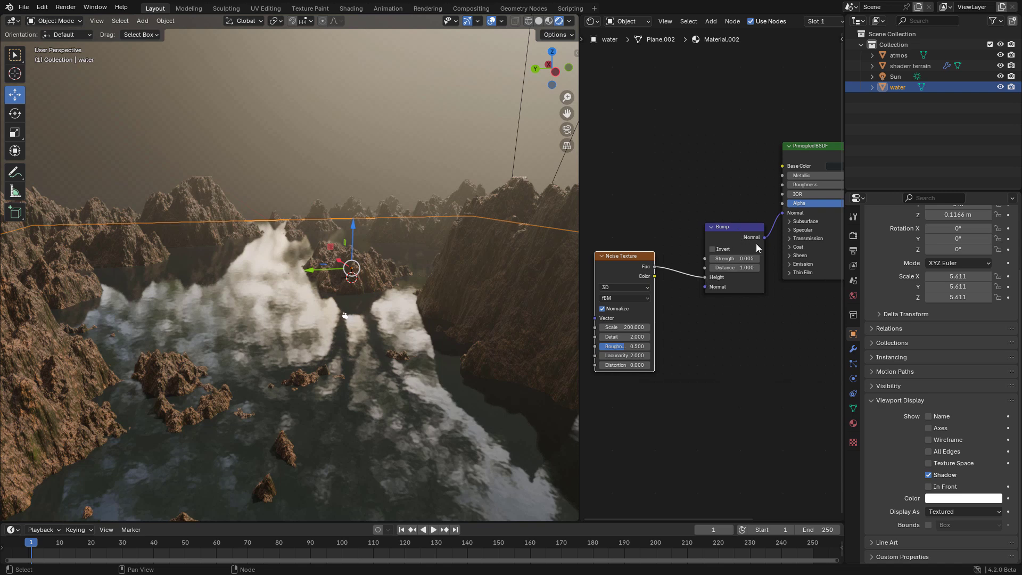
pyautogui.moveTo(783, 217); pyautogui.dragTo(782, 213)
pyautogui.moveTo(742, 259)
pyautogui.mouseDown()
pyautogui.moveTo(761, 259)
pyautogui.moveTo(744, 259)
pyautogui.mouseUp()
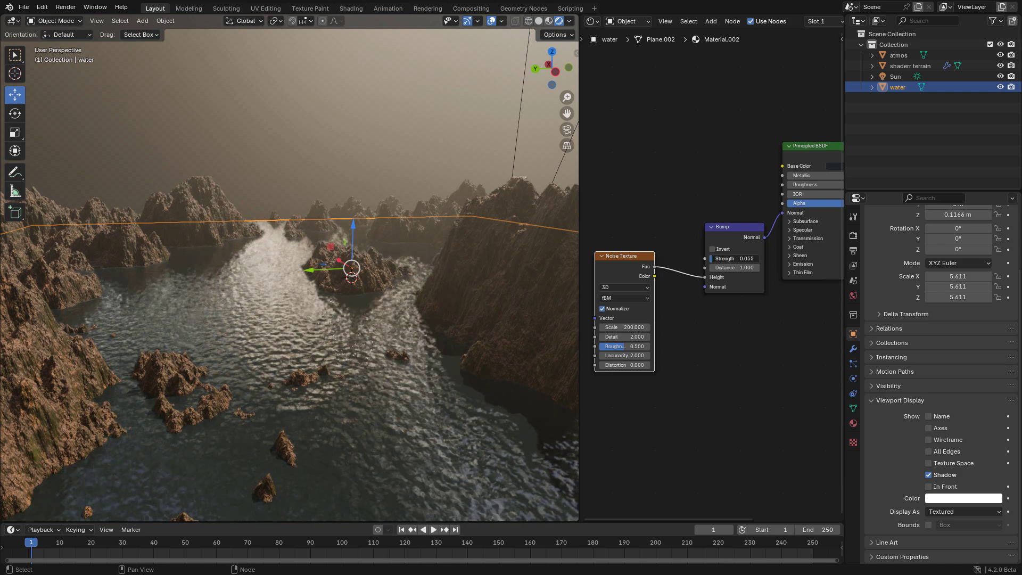
# Switch the water's Noise Texture to 4D with W 2.500 and scale 61.800.
pyautogui.click(624, 327)
pyautogui.write('1')
pyautogui.press('Return')
pyautogui.moveTo(624, 327); pyautogui.dragTo(653, 327)
pyautogui.click(463, 142)
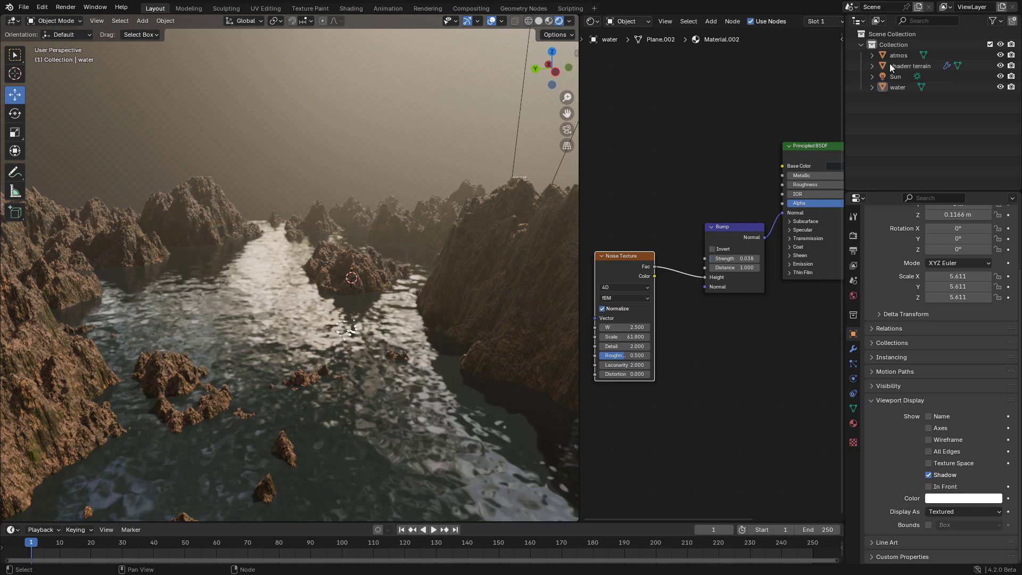
# Adjust the Principled Volume's color and density on the atmosphere cube around the terrain.
pyautogui.click(899, 57)
pyautogui.press('Home')
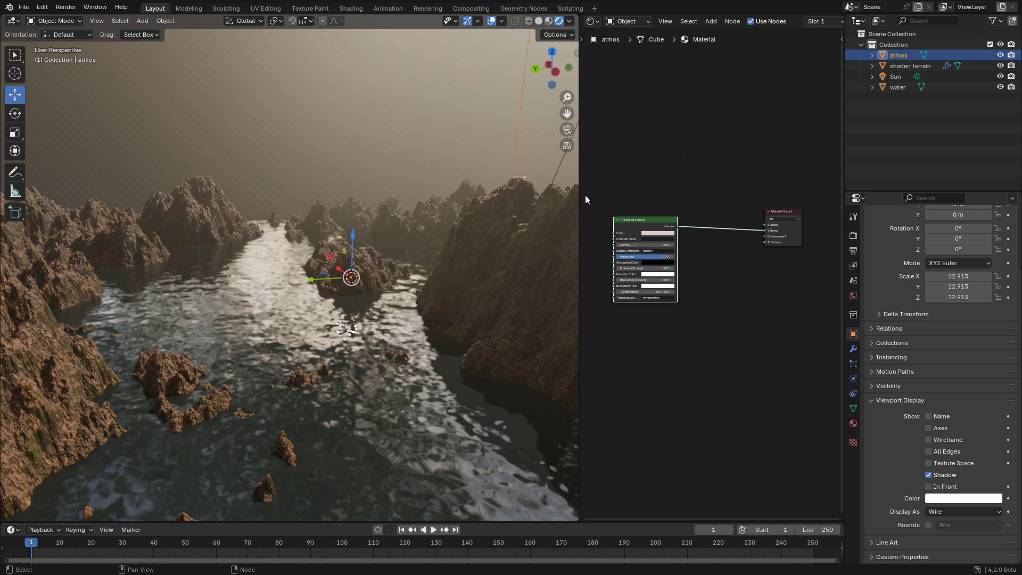
pyautogui.scroll(-9, 408, 132)
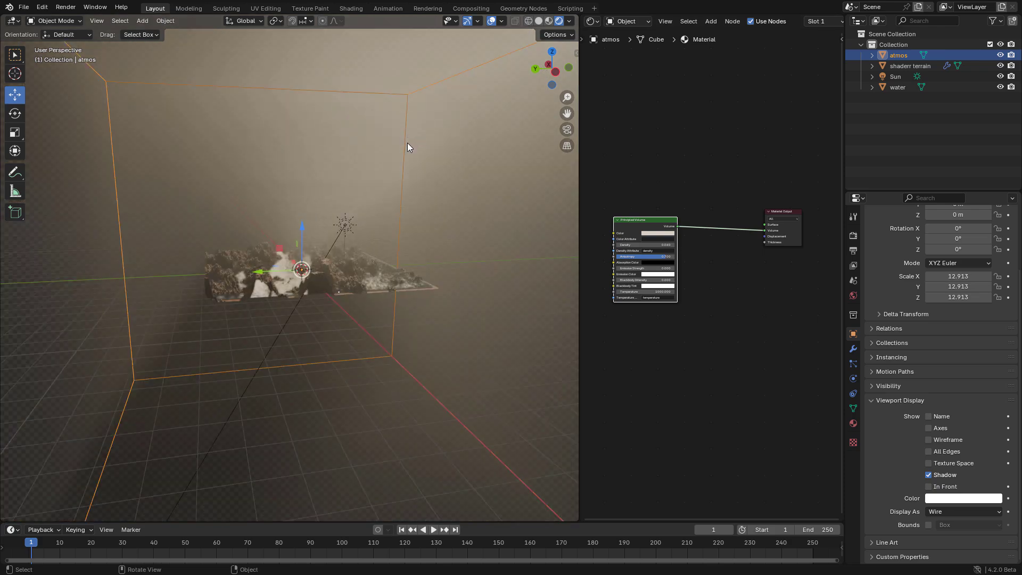
pyautogui.scroll(3, 671, 230)
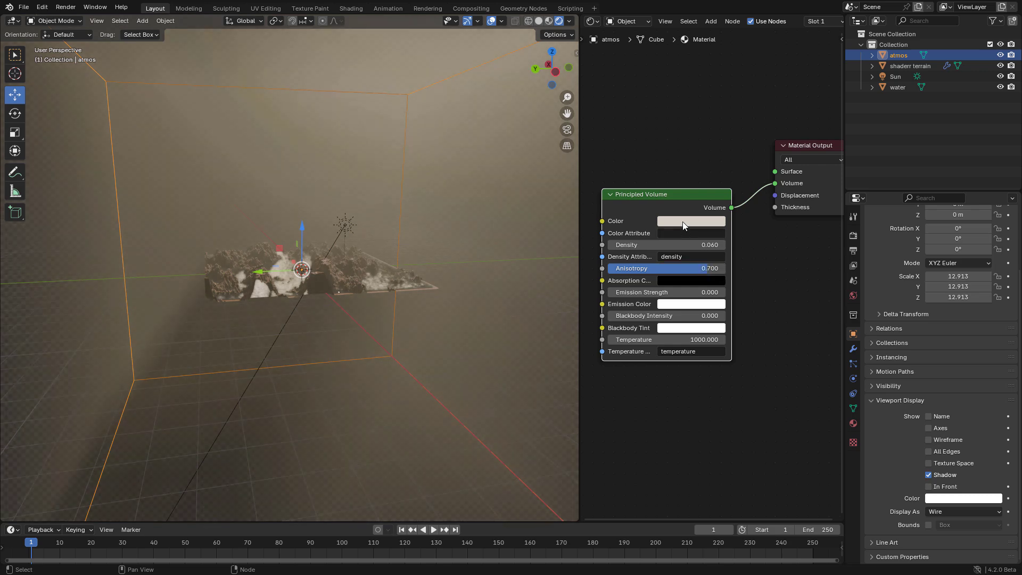
pyautogui.click(697, 221)
pyautogui.moveTo(707, 100); pyautogui.dragTo(705, 90)
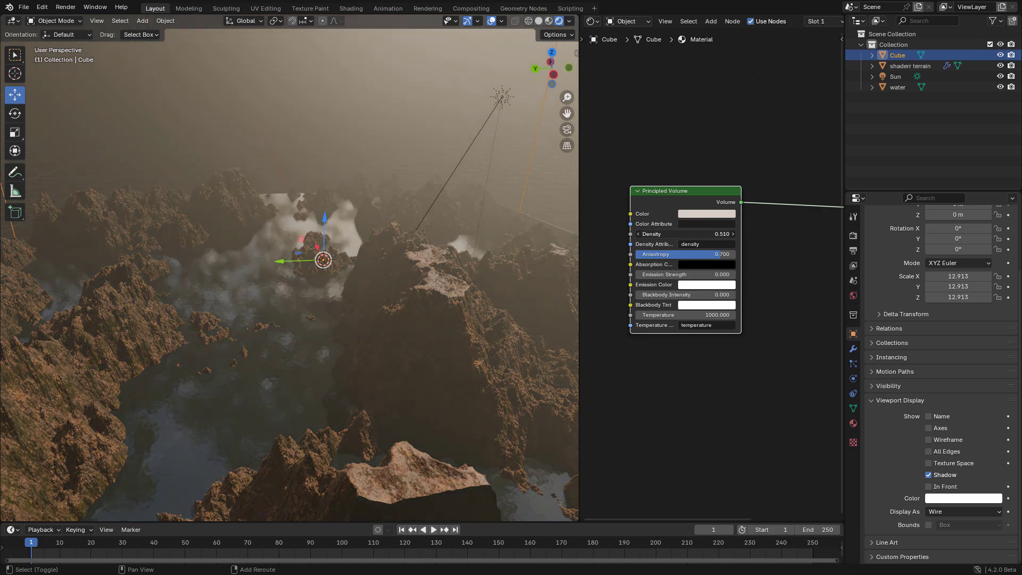
pyautogui.keyDown('shift'); pyautogui.moveTo(685, 234); pyautogui.dragTo(707, 234); pyautogui.keyUp('shift')
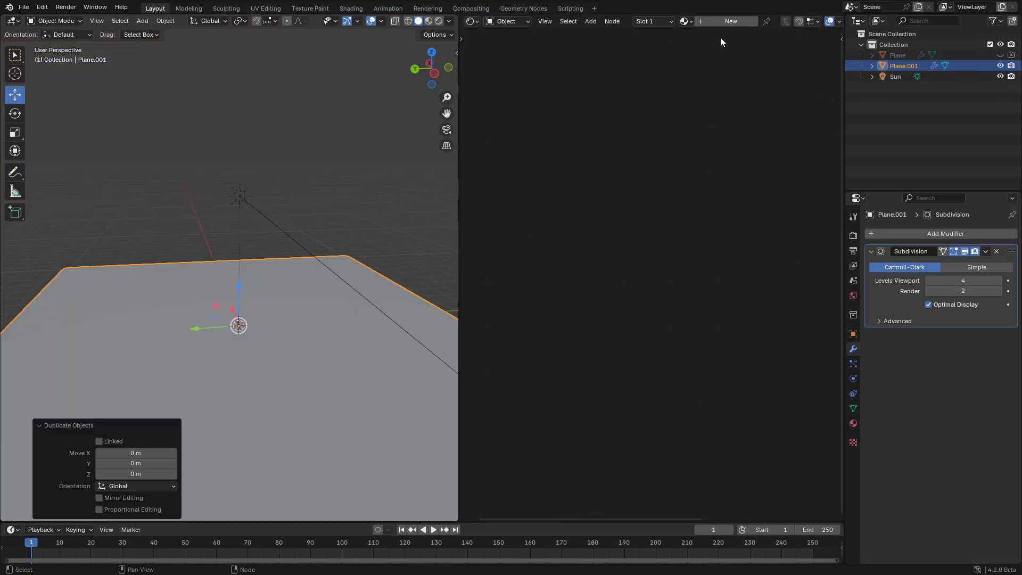
# Create a new material for Plane.001.
pyautogui.click(745, 21)
pyautogui.moveTo(665, 192); pyautogui.dragTo(573, 198, button='middle')
pyautogui.scroll(4, 673, 218)
pyautogui.moveTo(675, 197); pyautogui.dragTo(608, 196)
# Run Node Wrangler's Principled Texture Setup with the brick dirty Albedo, Displacement, Normal and Roughness maps.
pyautogui.hotkey('ctrl', 'shift', 't')
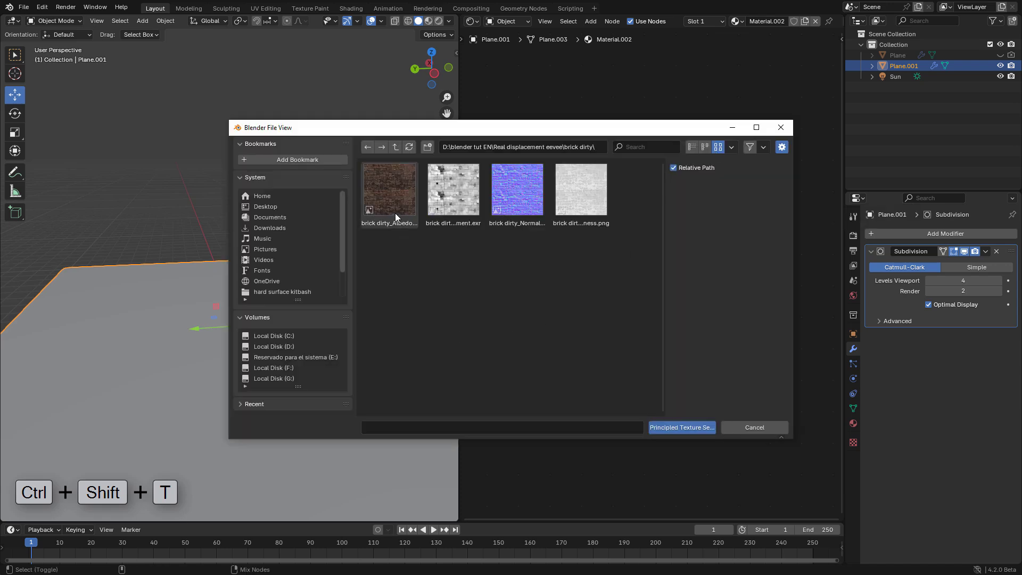
pyautogui.click(395, 200)
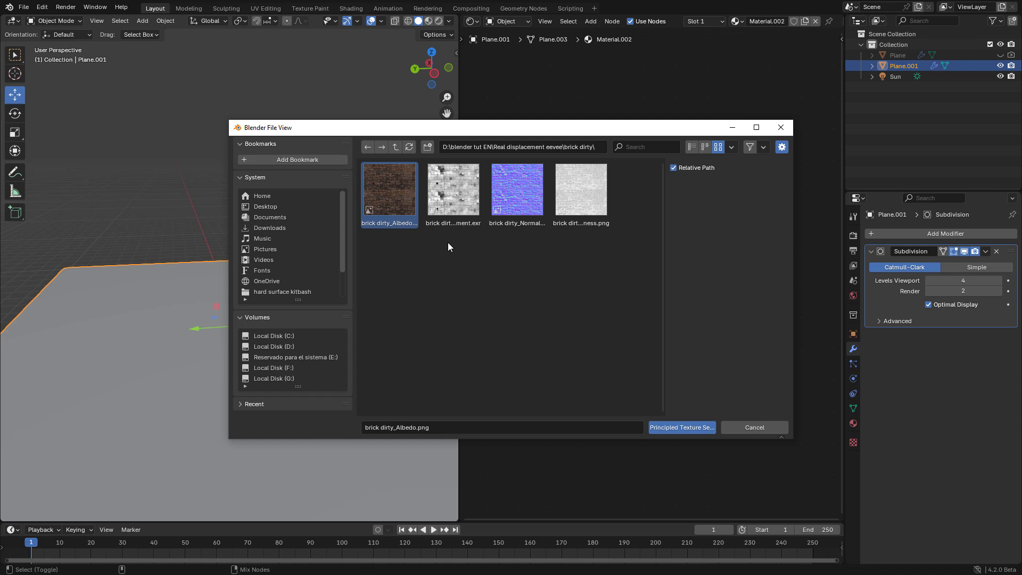
pyautogui.keyDown('ctrl'); pyautogui.click(460, 193); pyautogui.keyUp('ctrl')
pyautogui.keyDown('ctrl'); pyautogui.click(510, 188); pyautogui.keyUp('ctrl')
pyautogui.keyDown('ctrl'); pyautogui.click(566, 196); pyautogui.keyUp('ctrl')
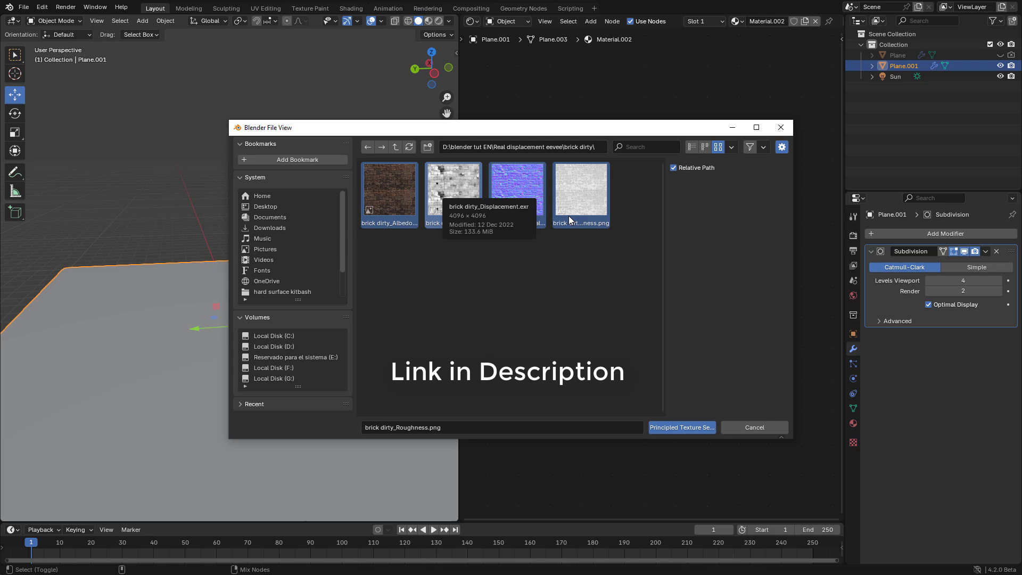
pyautogui.click(685, 429)
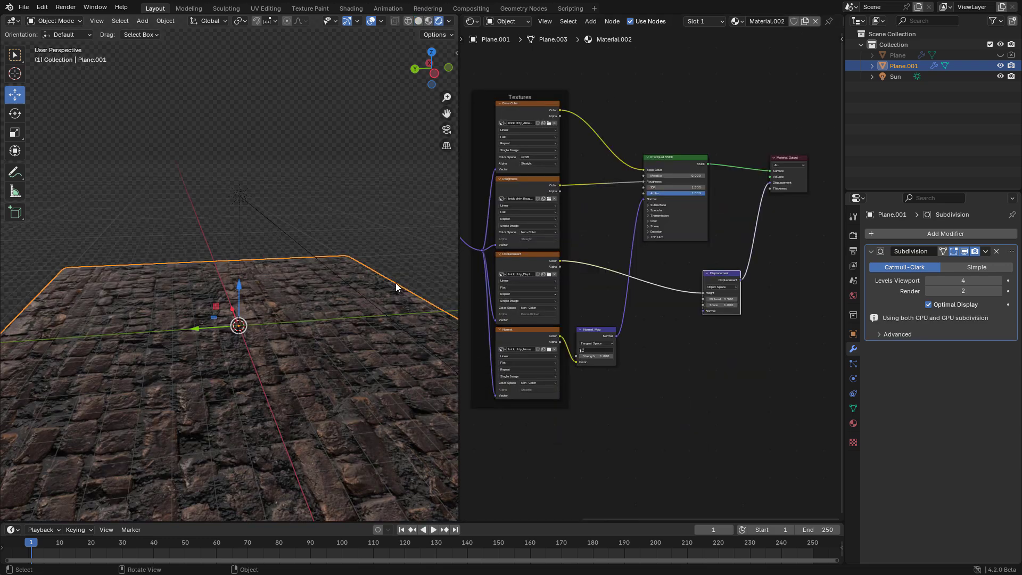
# Set the brick material's displacement method to Displacement and Bump in its surface settings.
pyautogui.moveTo(397, 287)
pyautogui.mouseDown(button='middle')
pyautogui.moveTo(353, 294)
pyautogui.moveTo(321, 221)
pyautogui.mouseUp(button='middle')
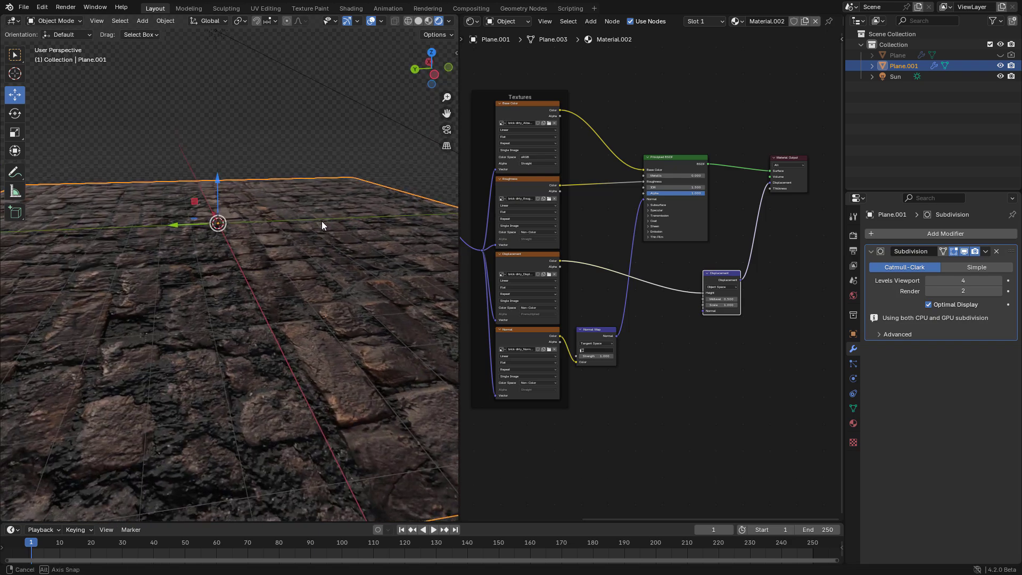
pyautogui.click(852, 425)
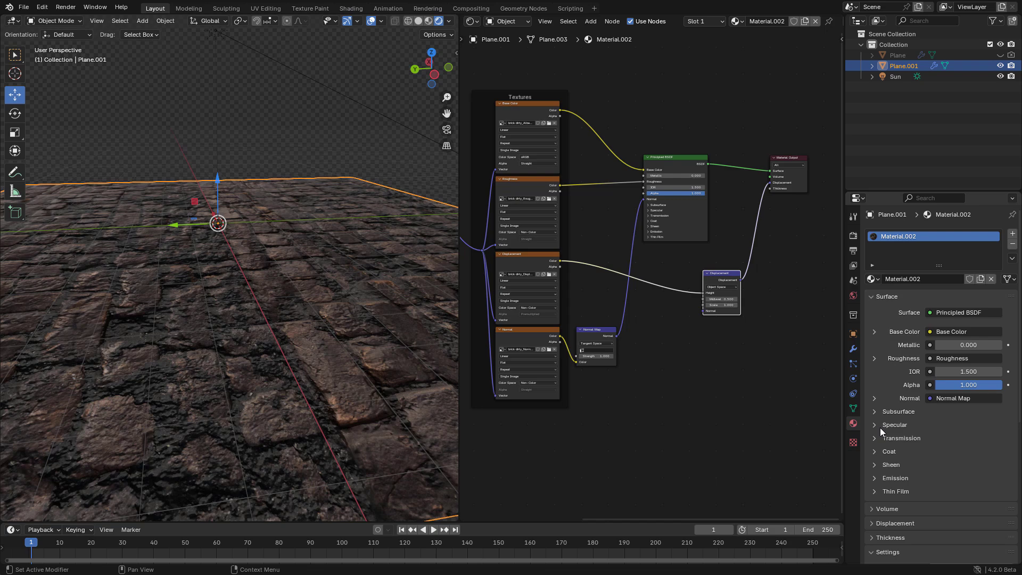
pyautogui.scroll(-7, 905, 433)
pyautogui.click(956, 424)
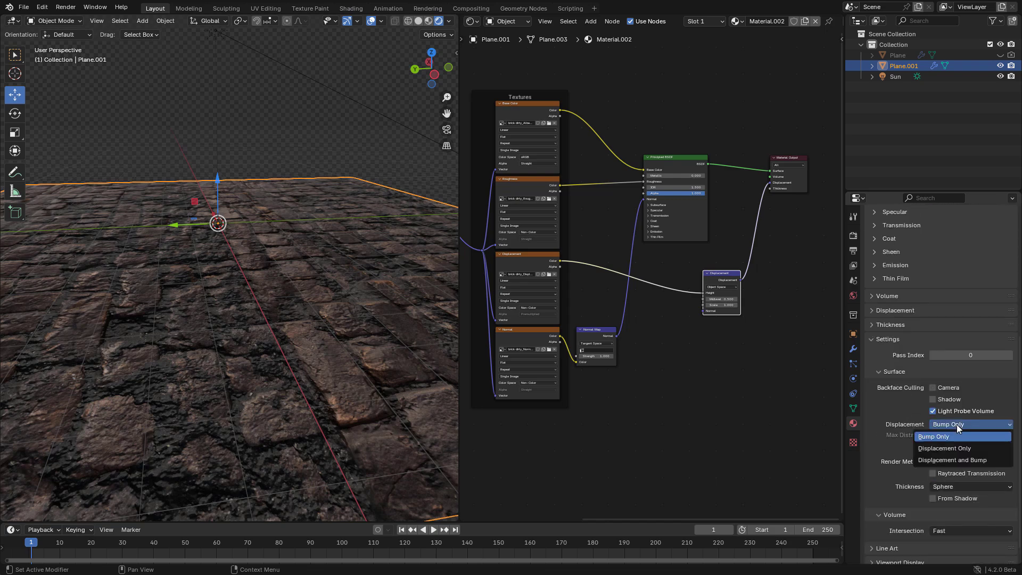
pyautogui.click(966, 459)
pyautogui.moveTo(341, 266); pyautogui.dragTo(312, 247, button='middle')
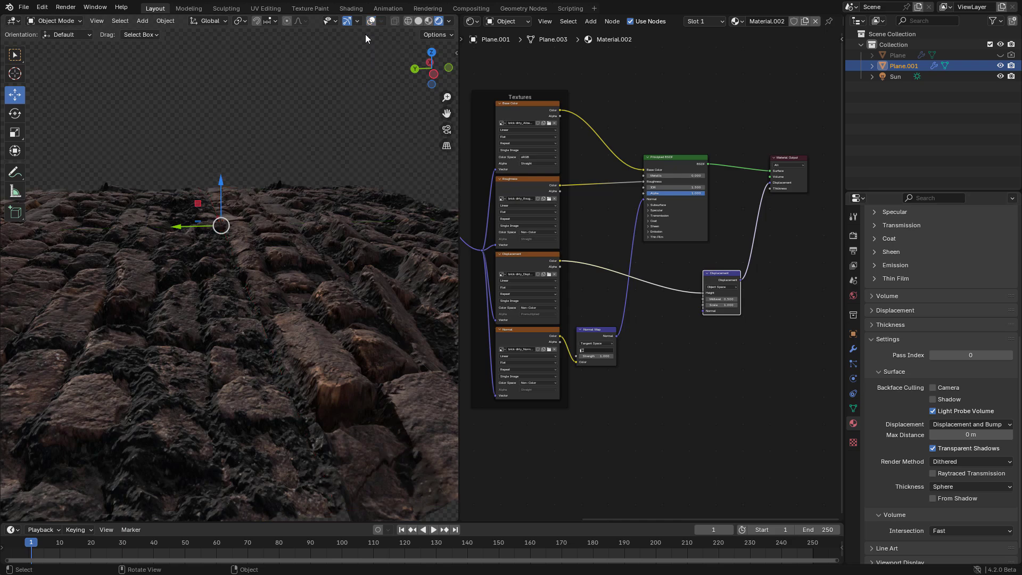
# Set the brick material's Displacement node to midlevel 0.000 and scale 1.040.
pyautogui.moveTo(385, 158); pyautogui.dragTo(421, 158, button='middle')
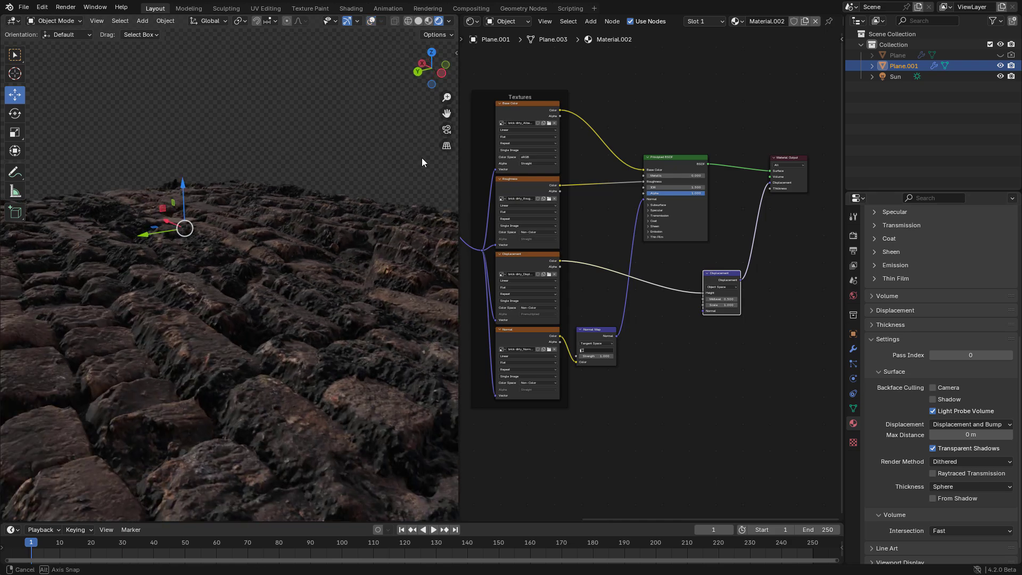
pyautogui.scroll(3, 708, 311)
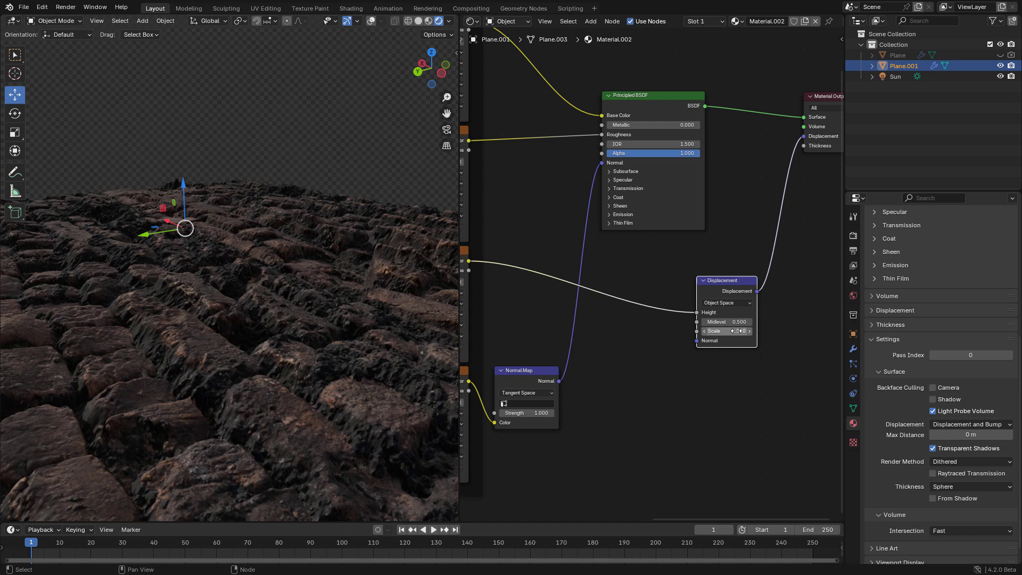
pyautogui.moveTo(735, 321); pyautogui.dragTo(812, 334)
# Raise the brick plane's Subdivision viewport level to 5 and inspect the displaced surface from above.
pyautogui.click(853, 348)
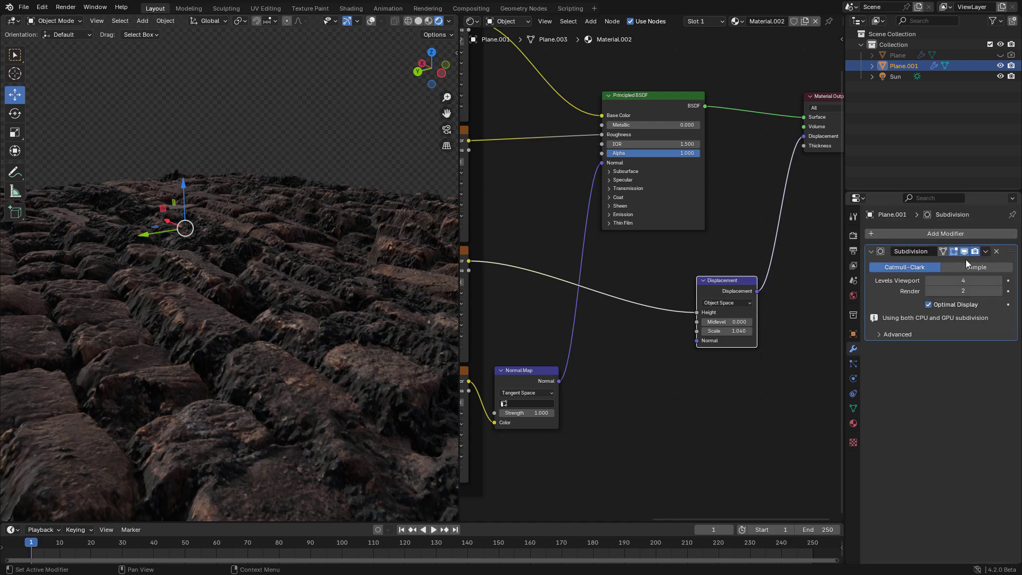
pyautogui.click(999, 281)
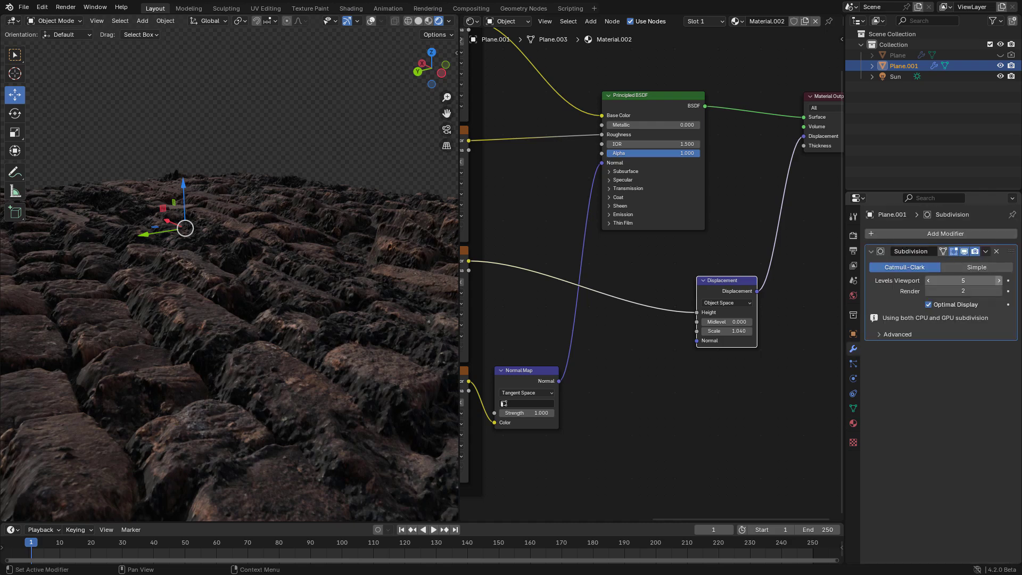
pyautogui.moveTo(298, 234); pyautogui.dragTo(334, 275, button='middle')
pyautogui.press('Tab')
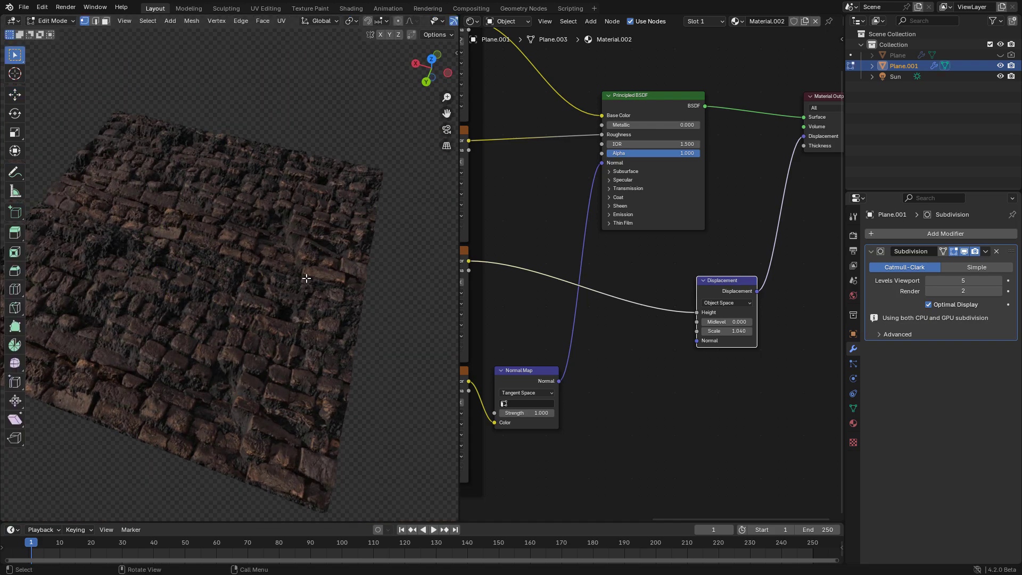
pyautogui.press('Tab')
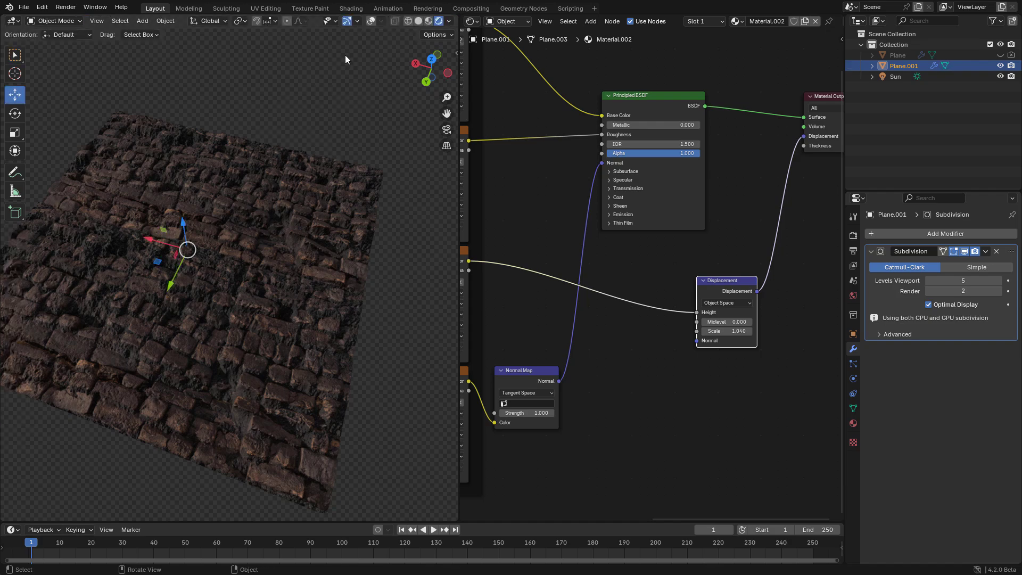